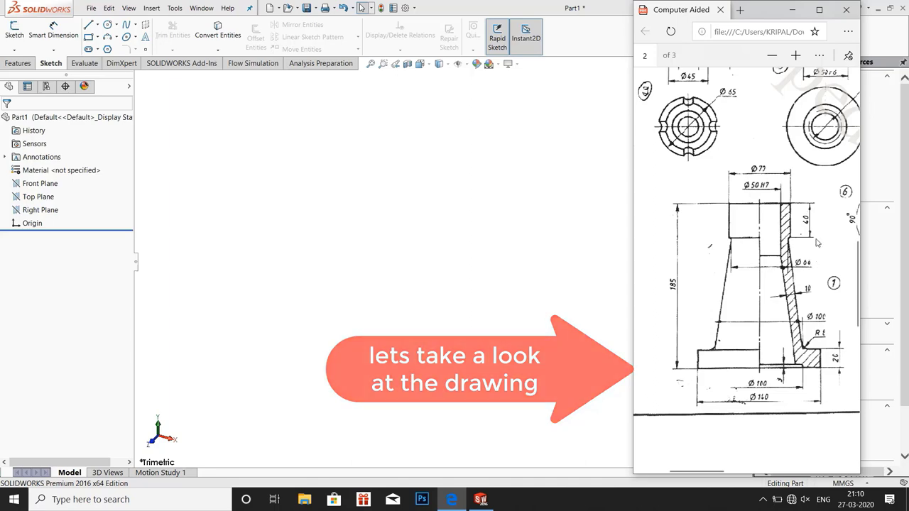
# Step: Start a sketch on the Front Plane and draw a vertical line up from the origin
pyautogui.click(34, 186)
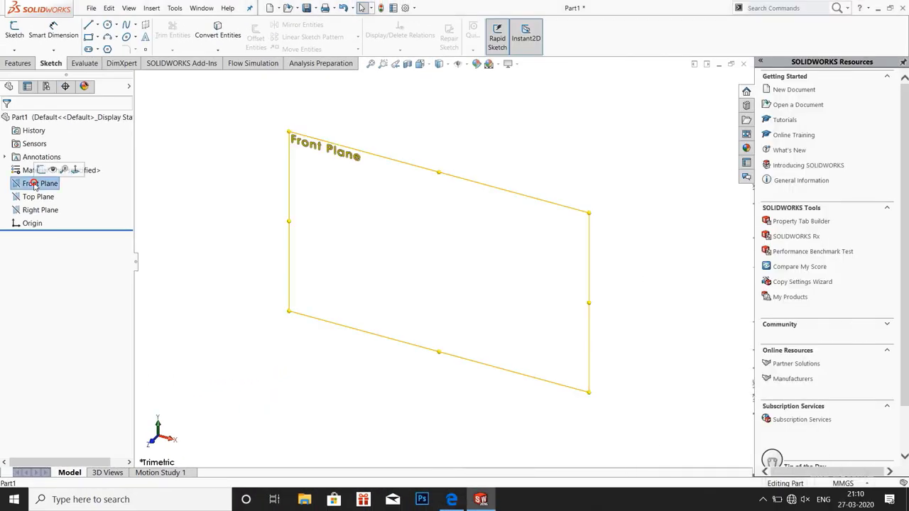
pyautogui.click(36, 165)
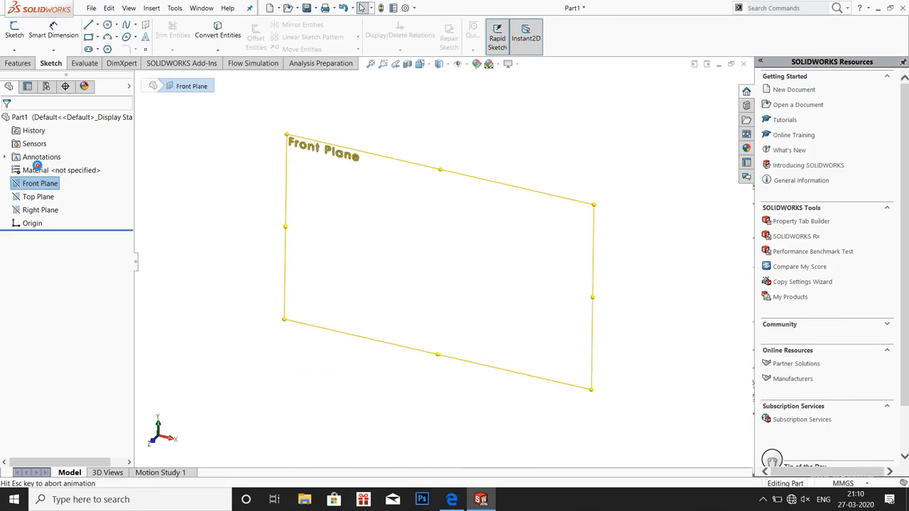
pyautogui.click(89, 27)
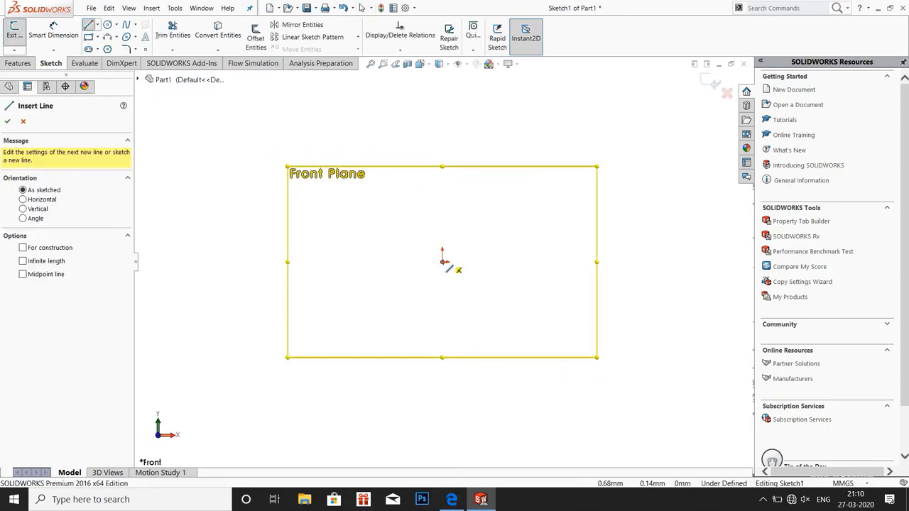
pyautogui.click(442, 260)
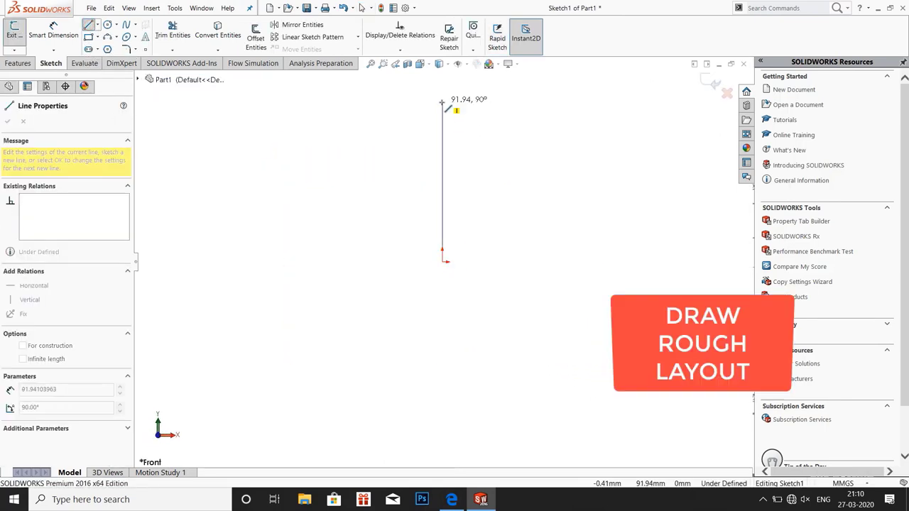
pyautogui.click(442, 103)
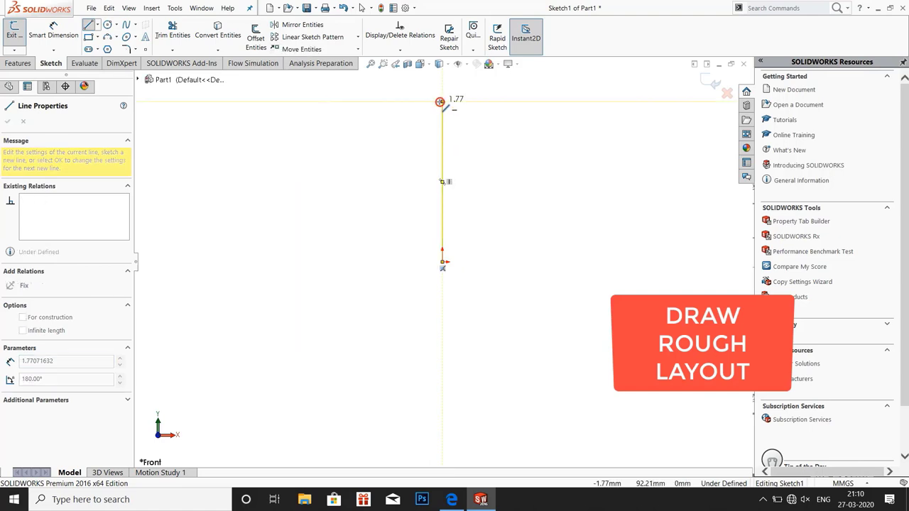
pyautogui.press('Escape')
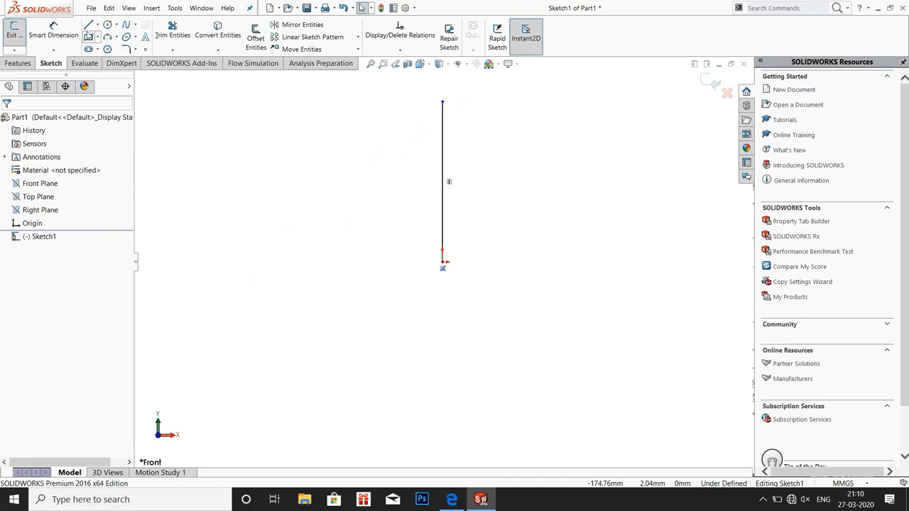
# Step: Draw the closed half-profile of the tapered flanged sleeve, starting and ending at the base line
pyautogui.click(88, 24)
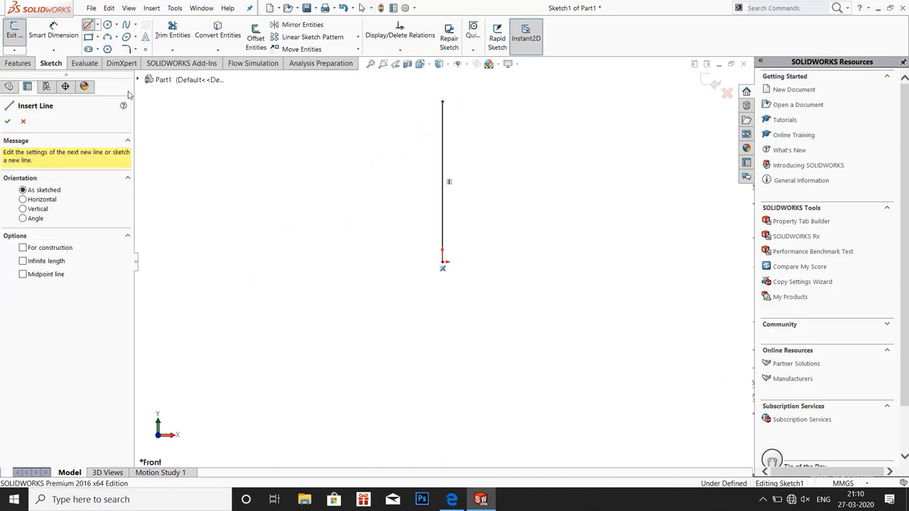
pyautogui.click(442, 262)
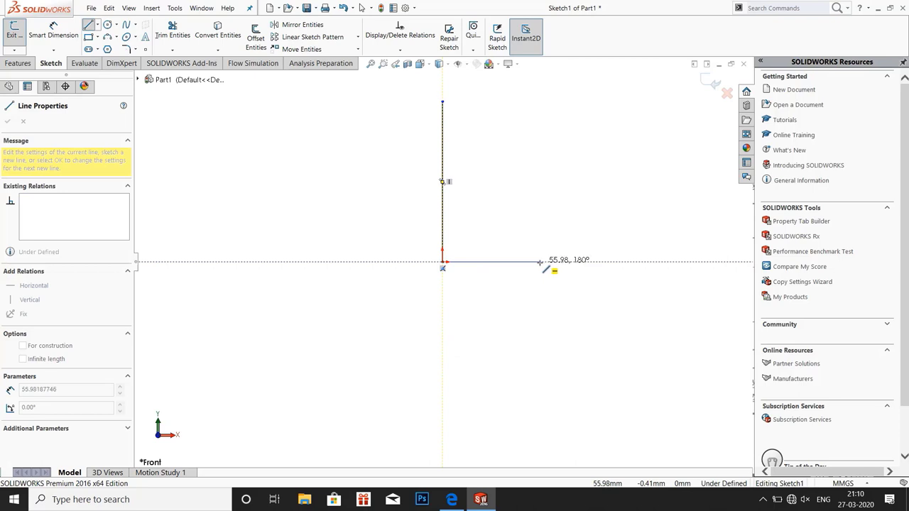
pyautogui.click(540, 262)
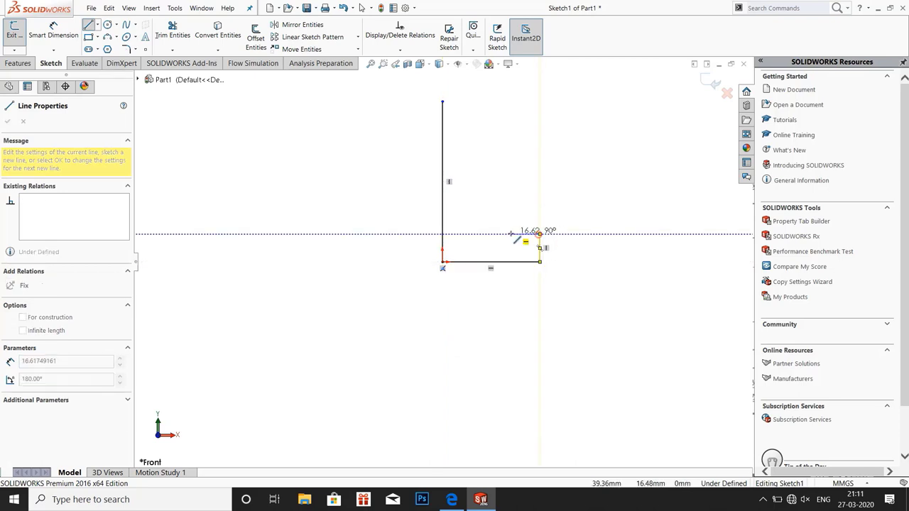
pyautogui.click(539, 234)
pyautogui.click(517, 234)
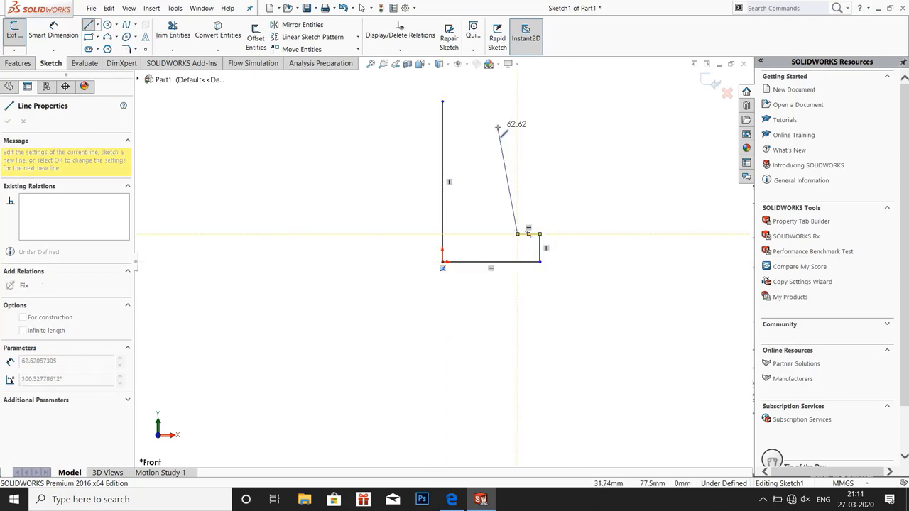
pyautogui.click(492, 125)
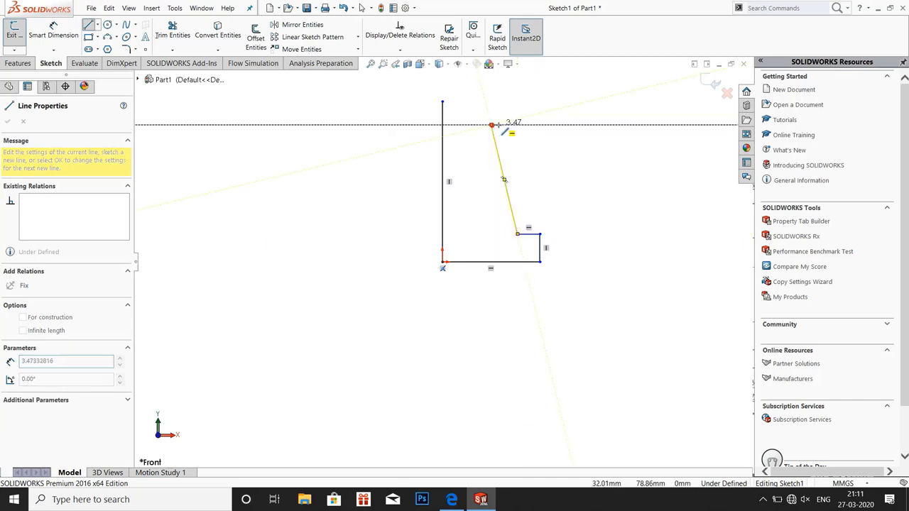
pyautogui.click(504, 125)
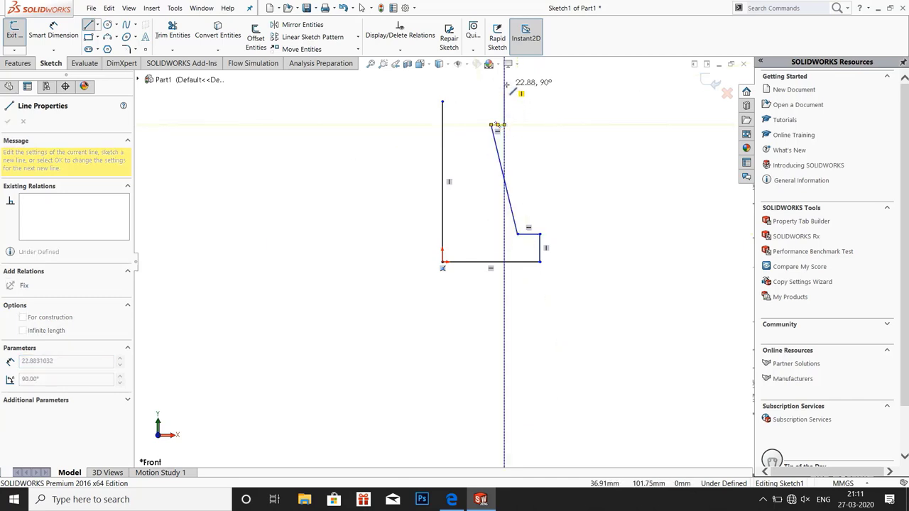
pyautogui.click(475, 85)
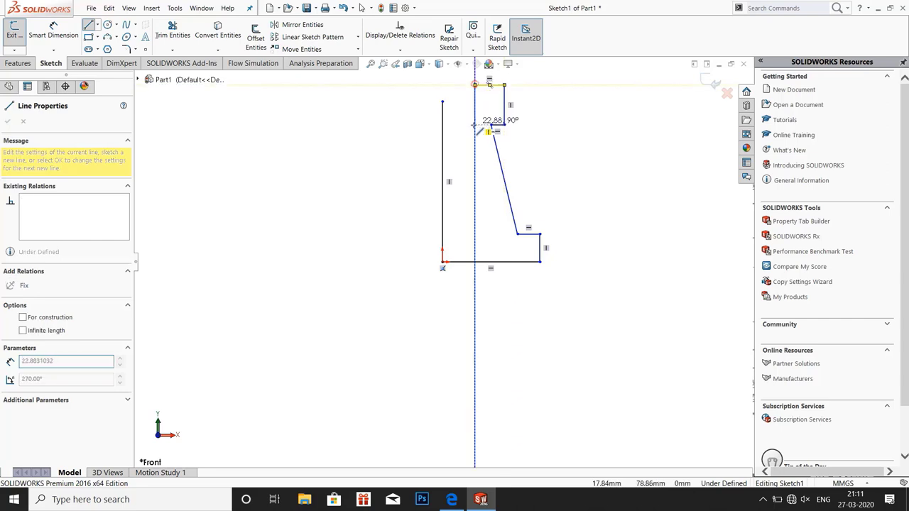
pyautogui.click(475, 137)
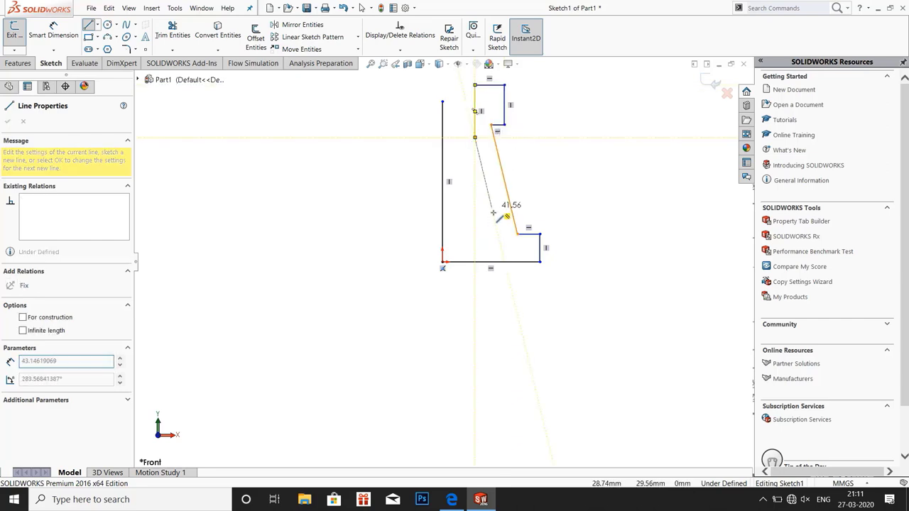
pyautogui.click(501, 244)
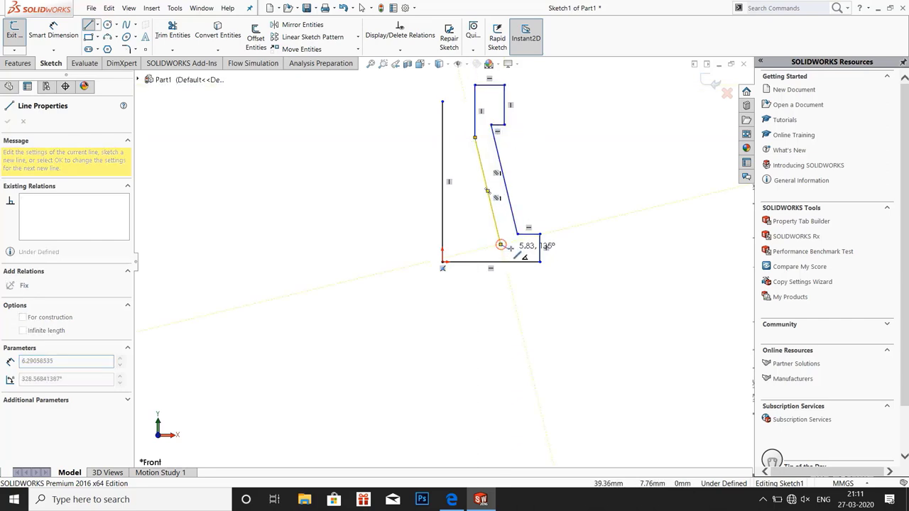
pyautogui.click(513, 244)
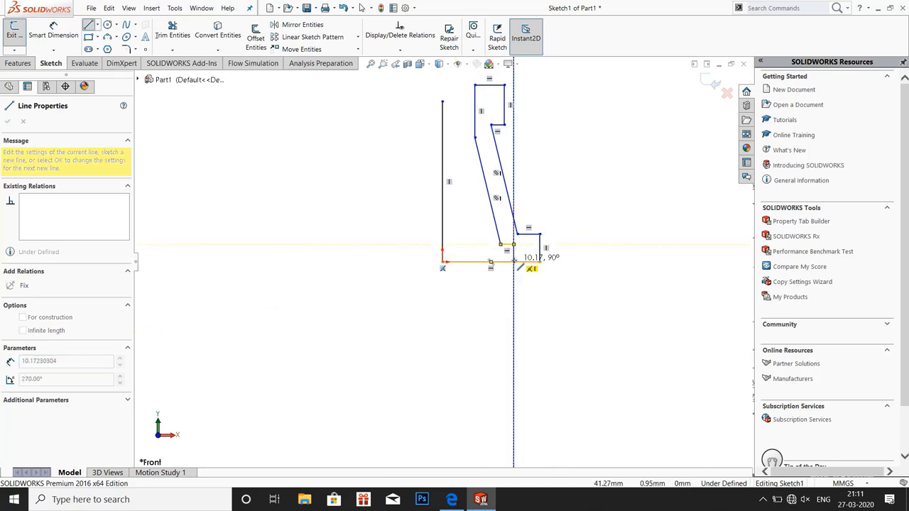
pyautogui.click(514, 262)
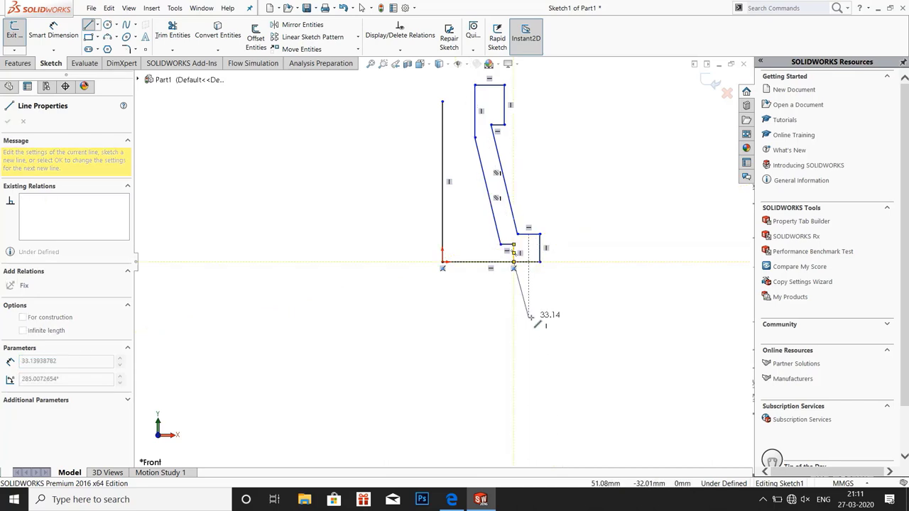
pyautogui.press('Escape')
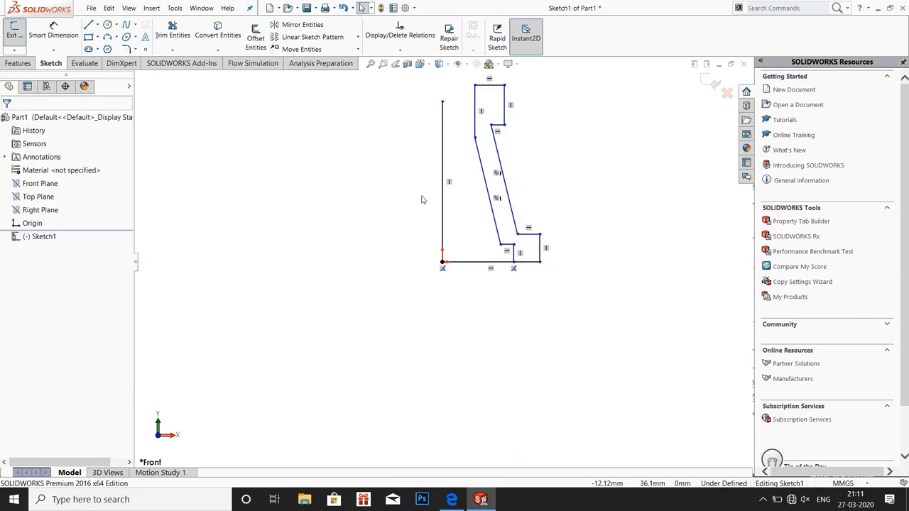
# Step: Fit the sketch to the view, check the drawing PDF, and return to SOLIDWORKS with Smart Dimension active
pyautogui.click(371, 63)
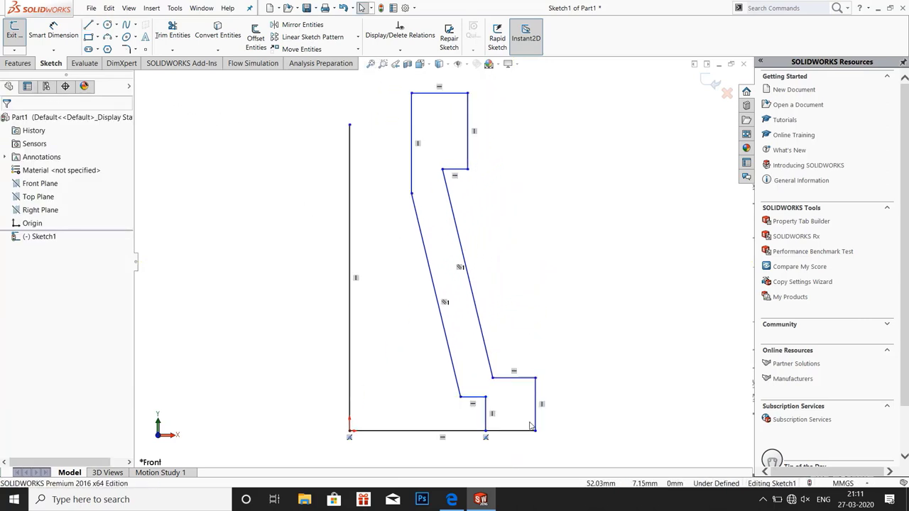
pyautogui.moveTo(452, 500)
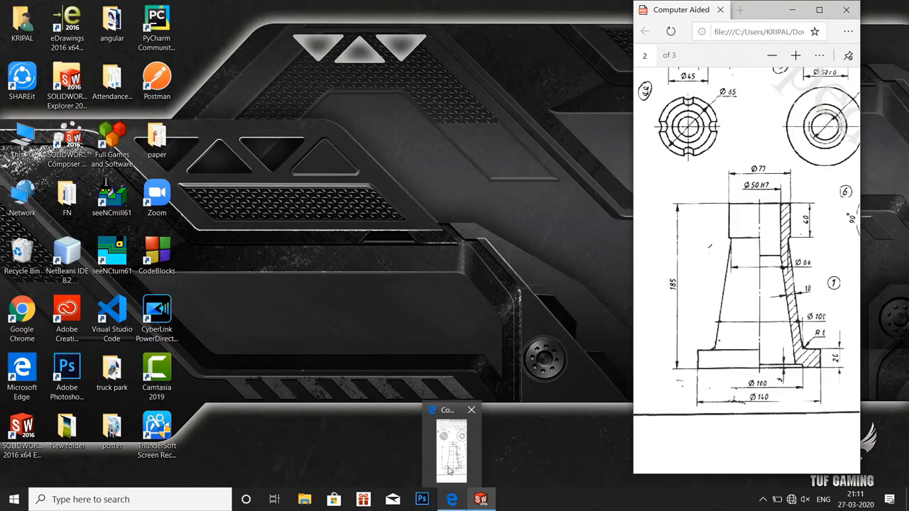
pyautogui.click(449, 454)
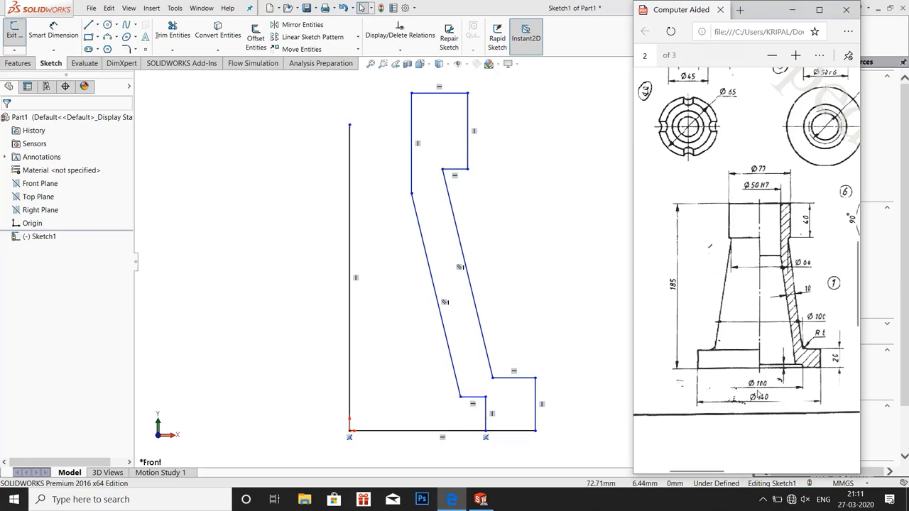
pyautogui.click(56, 36)
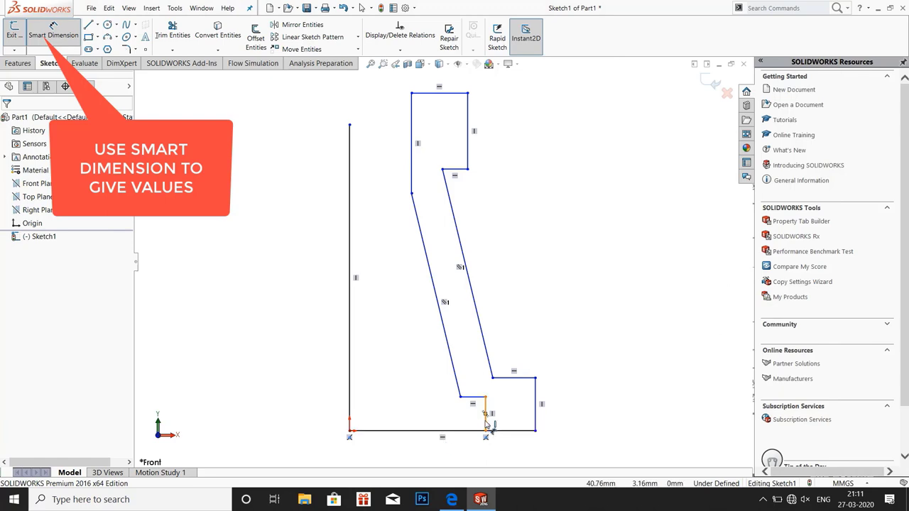
# Step: Dimension the inner step 50 mm and the outer edge 70 mm from the vertical axis line
pyautogui.click(486, 419)
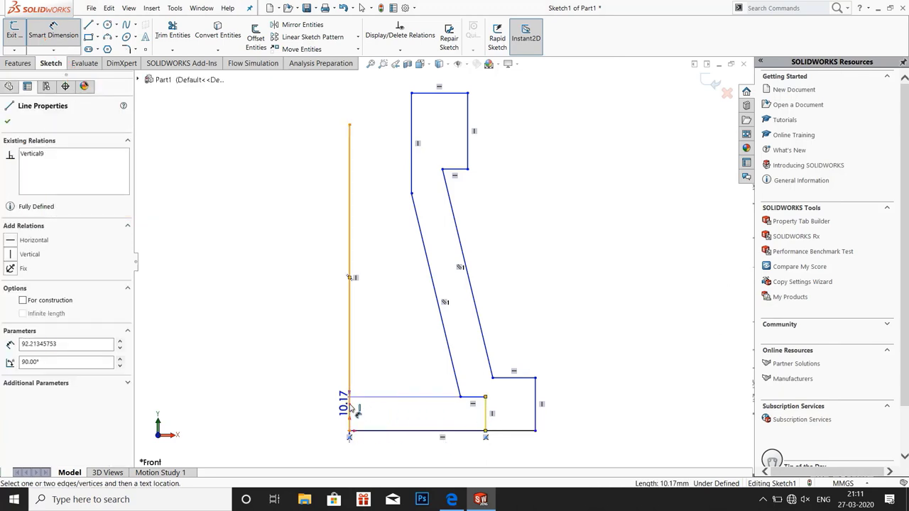
pyautogui.click(351, 409)
pyautogui.click(395, 453)
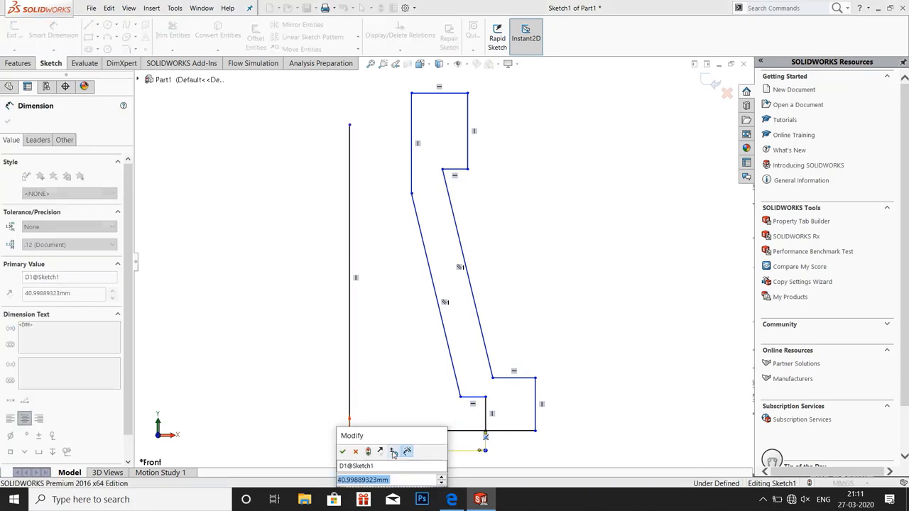
pyautogui.write('5')
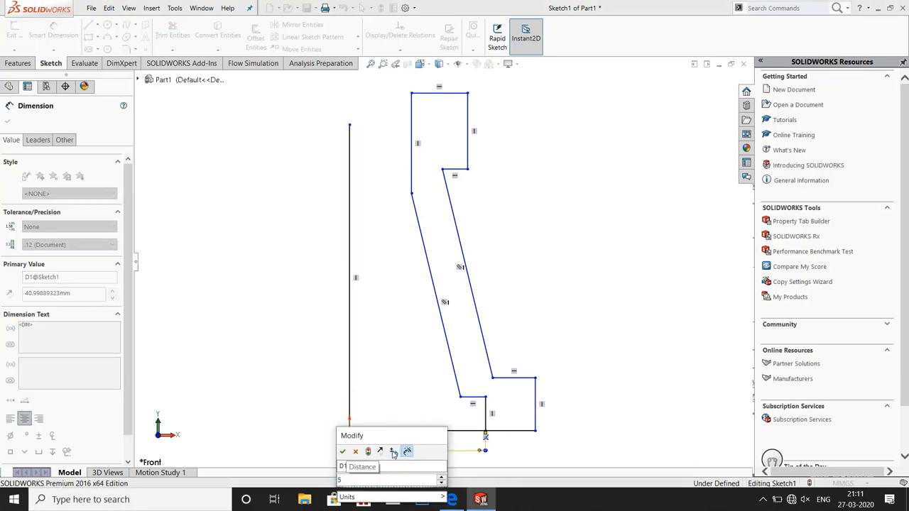
pyautogui.write('0')
pyautogui.press('Return')
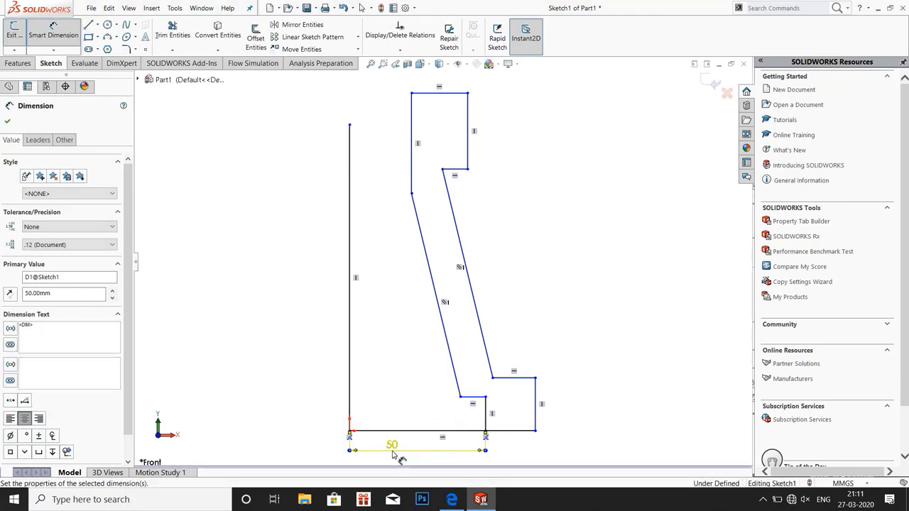
pyautogui.click(536, 412)
pyautogui.click(350, 395)
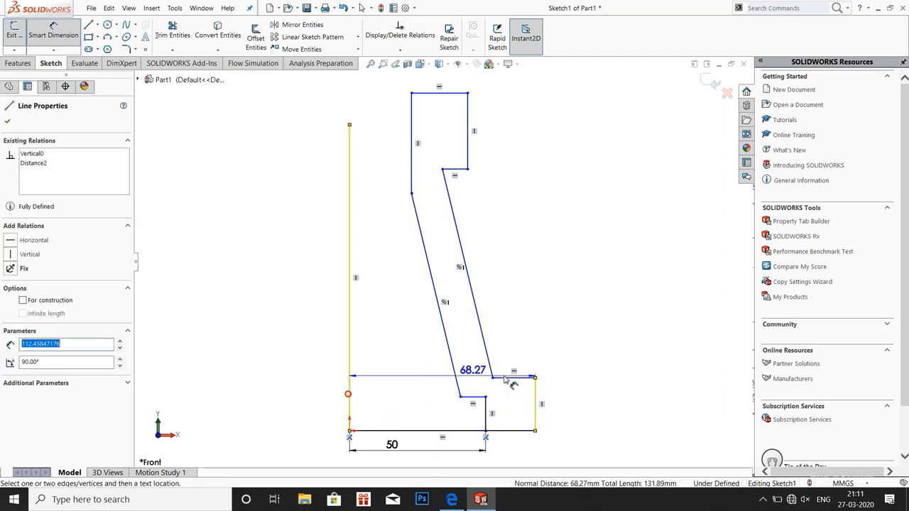
pyautogui.click(579, 449)
pyautogui.write('7')
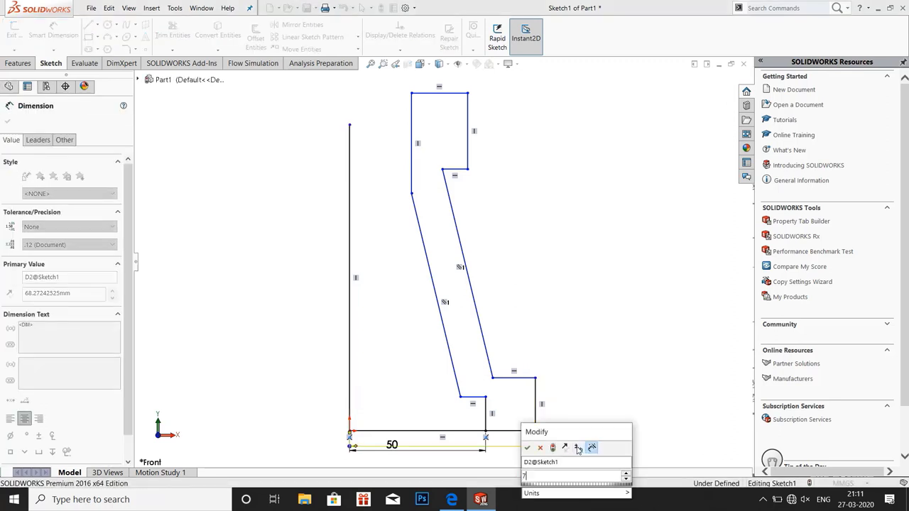
pyautogui.write('0')
pyautogui.press('Return')
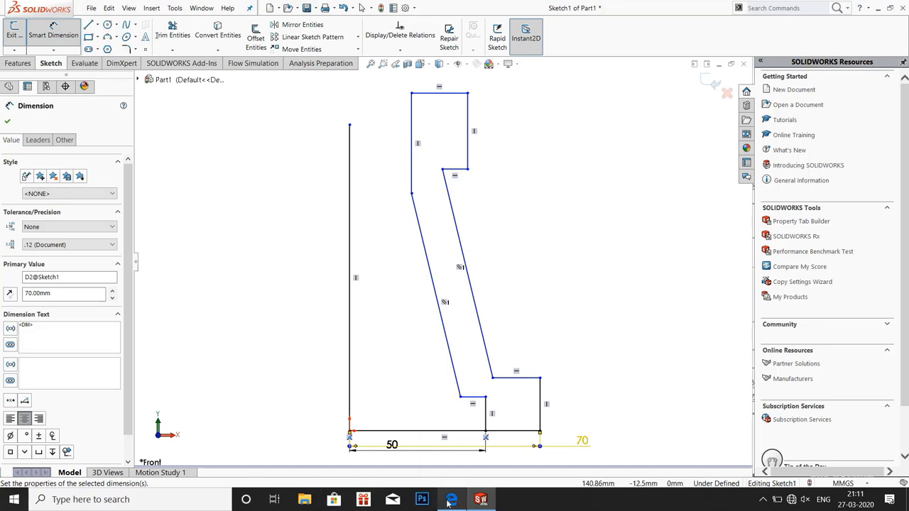
pyautogui.moveTo(452, 499)
pyautogui.click(455, 369)
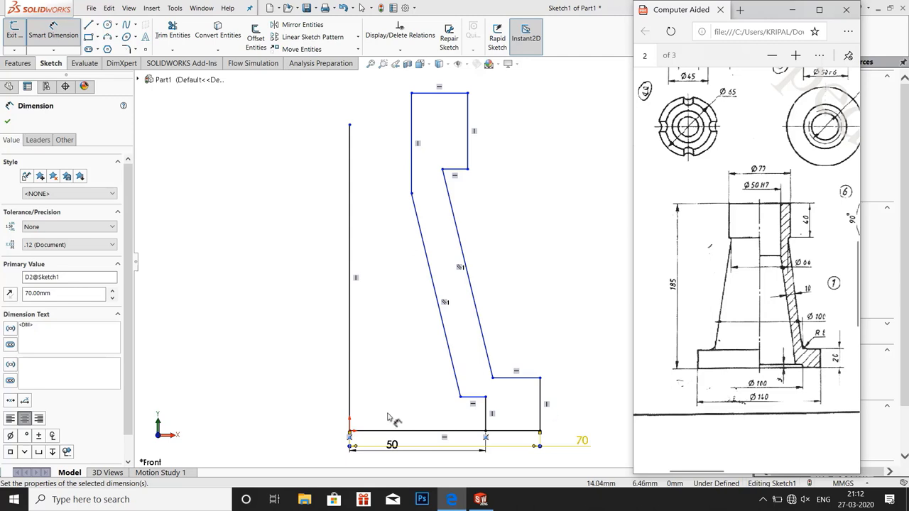
# Step: Dimension the flange's right edge 20 mm and the gap between the bottom lines 3 mm
pyautogui.click(307, 357)
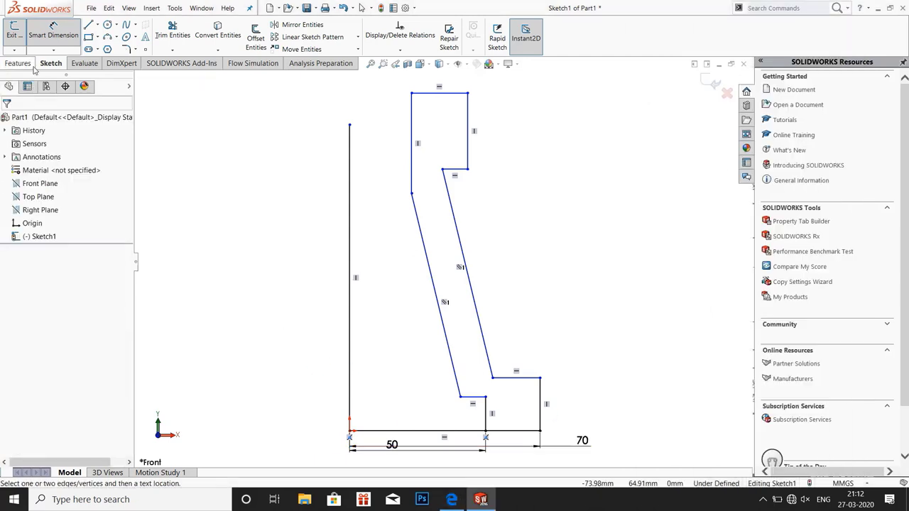
pyautogui.click(540, 405)
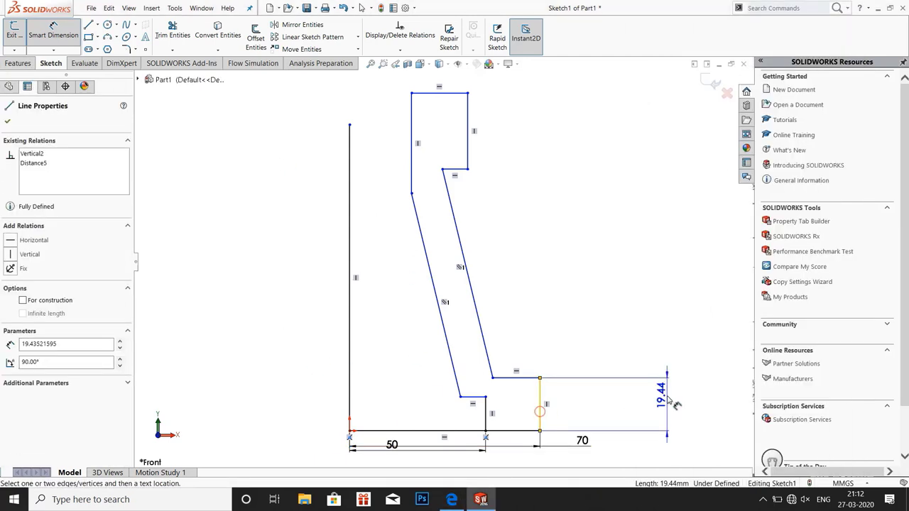
pyautogui.click(668, 399)
pyautogui.write('20')
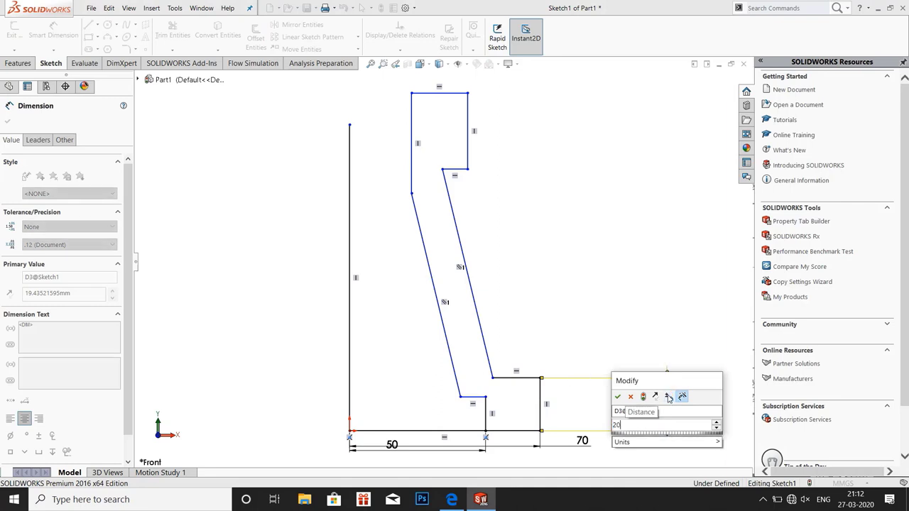
pyautogui.press('Return')
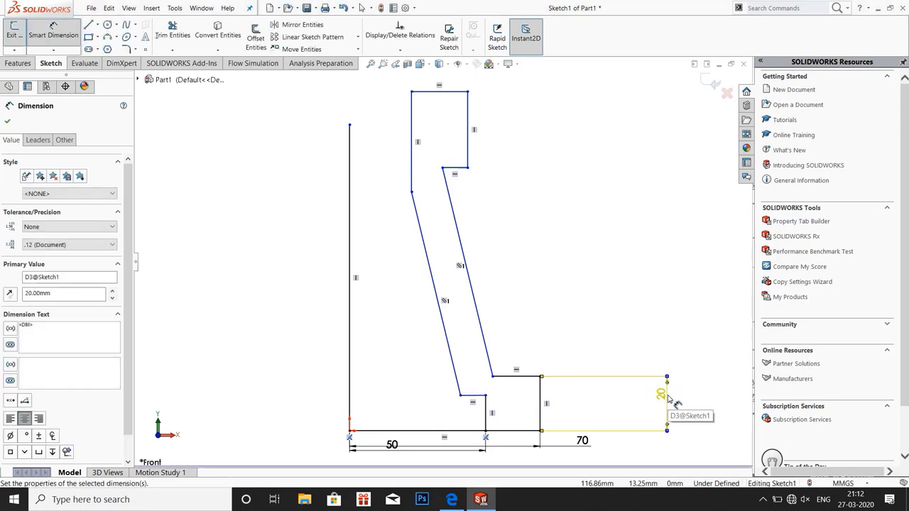
pyautogui.click(473, 396)
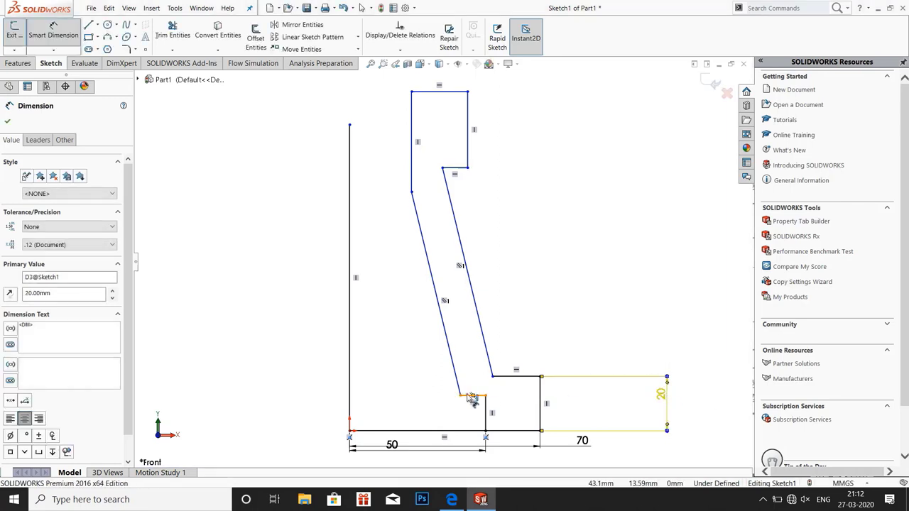
pyautogui.click(440, 431)
pyautogui.click(305, 408)
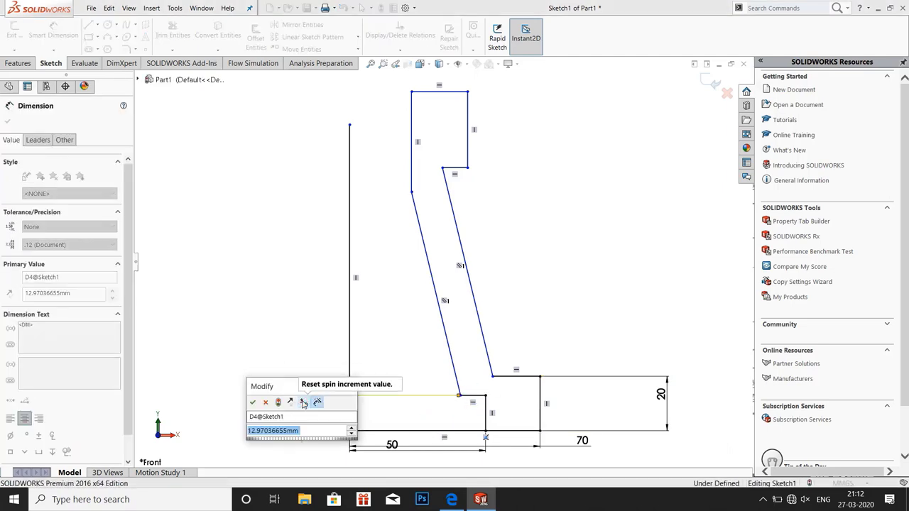
pyautogui.write('3')
pyautogui.press('Return')
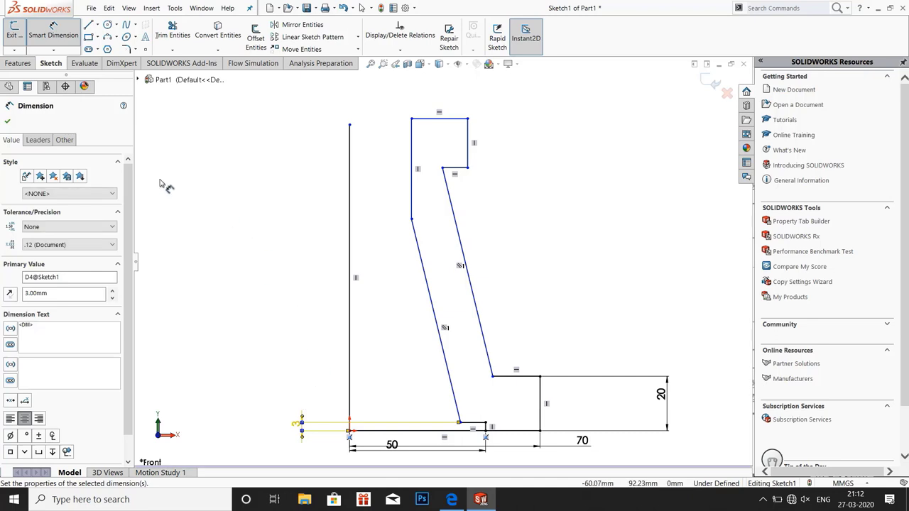
# Step: Exit dimensioning and consult the drawing PDF before returning to the sketch
pyautogui.click(7, 121)
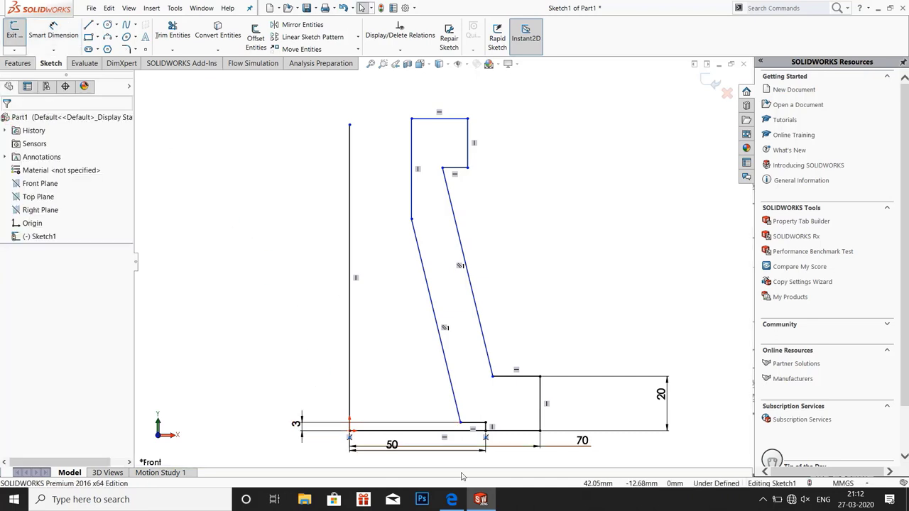
pyautogui.click(452, 499)
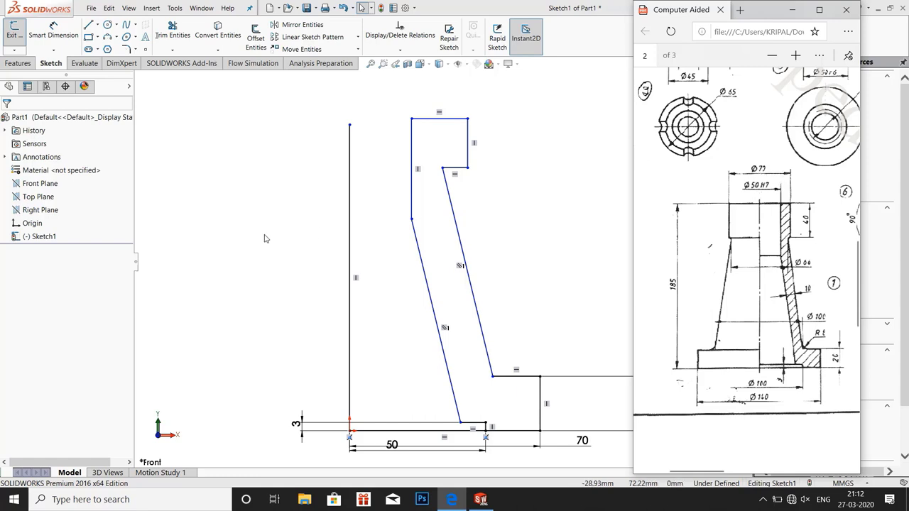
pyautogui.click(33, 38)
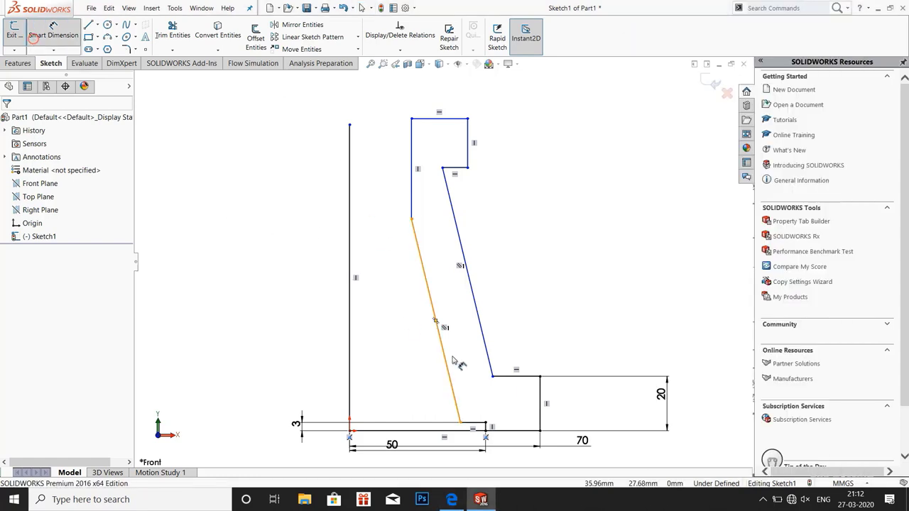
# Step: Dimension the flange's inner top corner 50 mm from the axis line
pyautogui.click(491, 377)
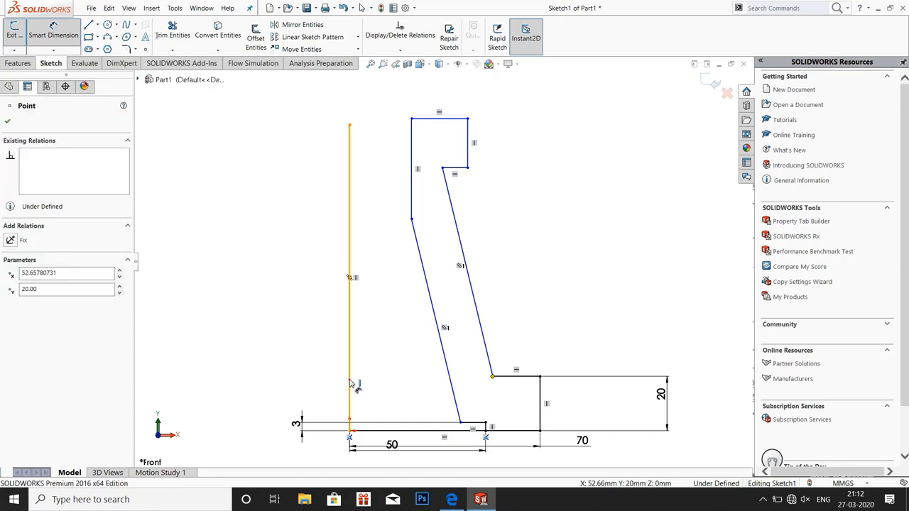
pyautogui.click(350, 384)
pyautogui.click(424, 395)
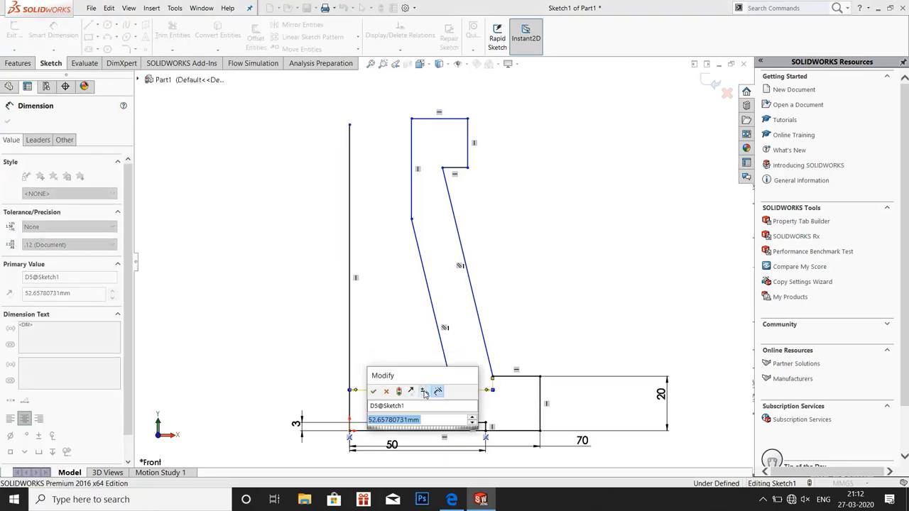
pyautogui.write('50')
pyautogui.press('Return')
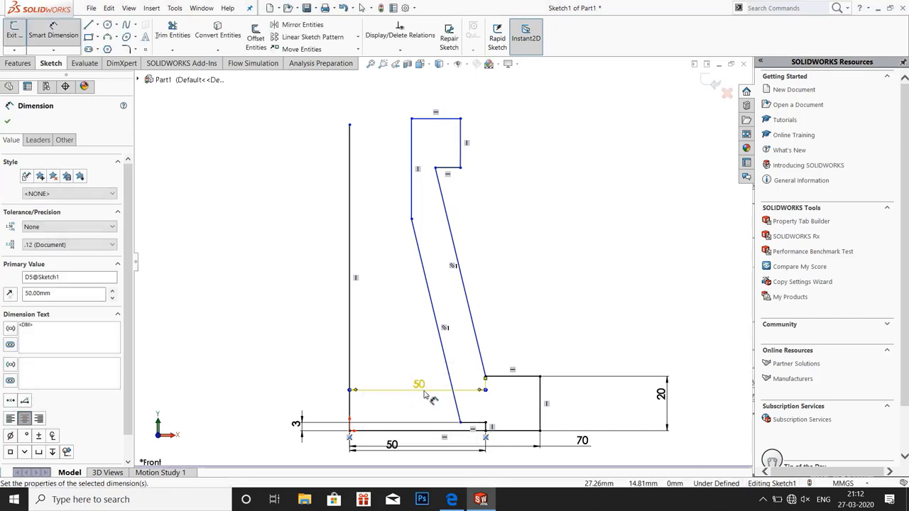
# Step: Set the upper inner and outer wall edges 25 mm and 35 mm from the axis line
pyautogui.click(413, 140)
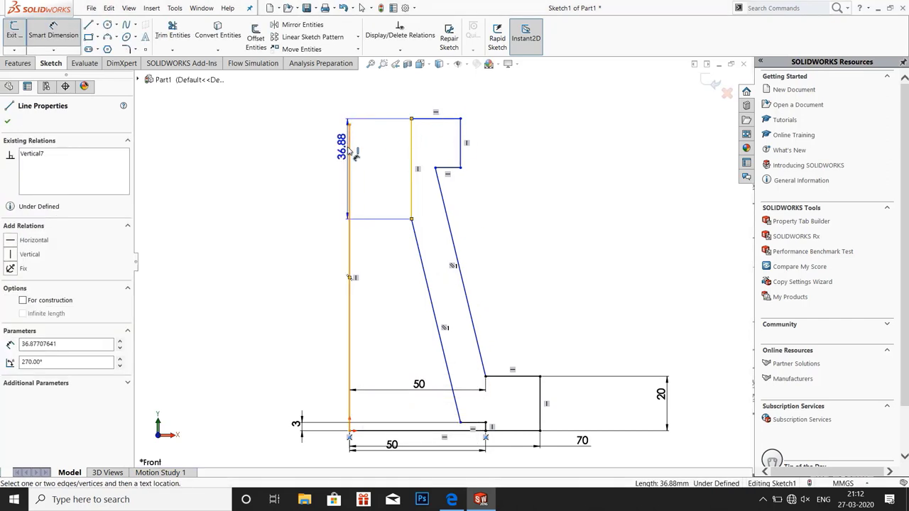
pyautogui.click(348, 145)
pyautogui.click(370, 186)
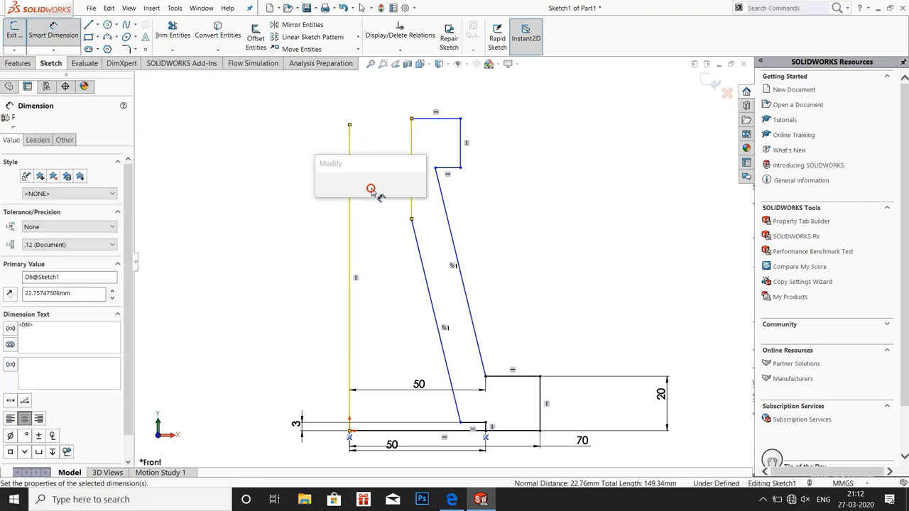
pyautogui.write('25')
pyautogui.press('Return')
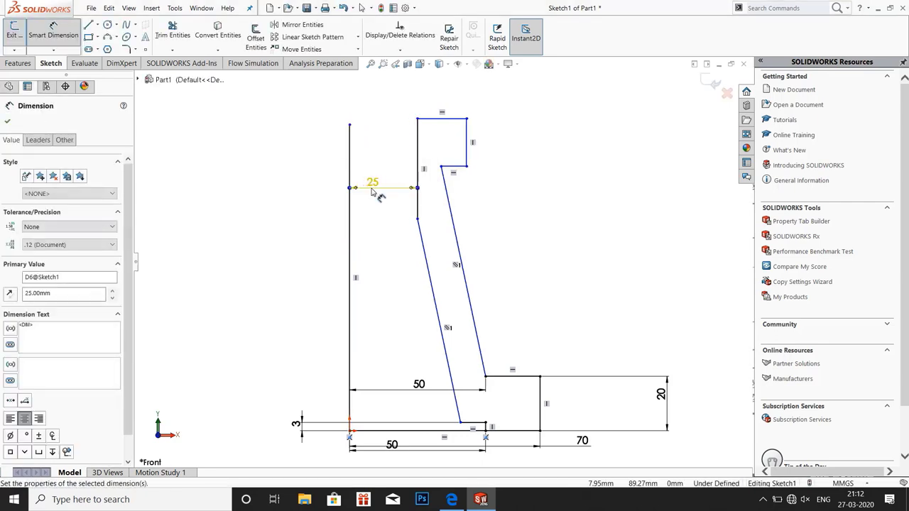
pyautogui.click(467, 146)
pyautogui.click(349, 146)
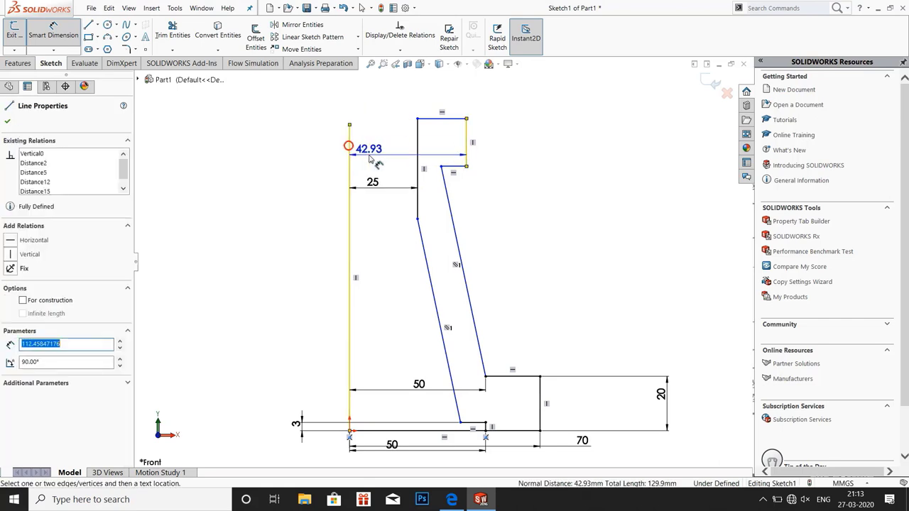
pyautogui.click(350, 147)
pyautogui.write('35')
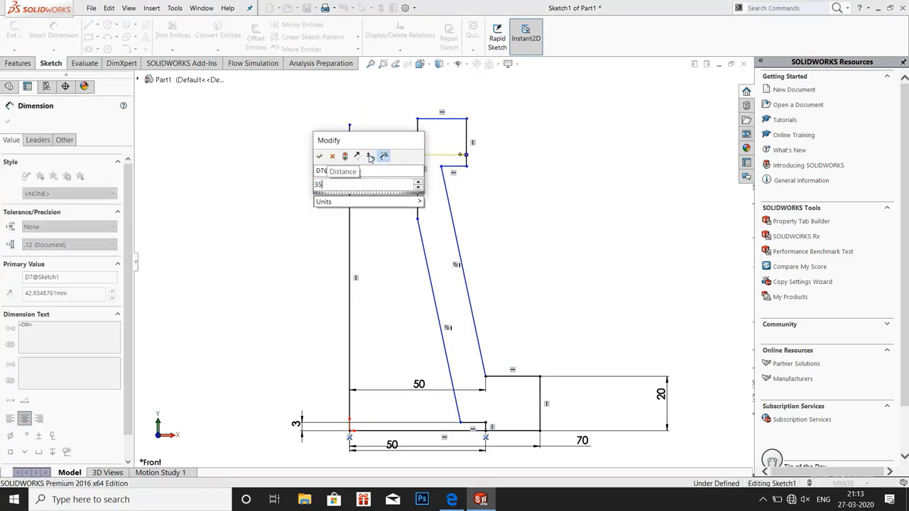
pyautogui.press('Return')
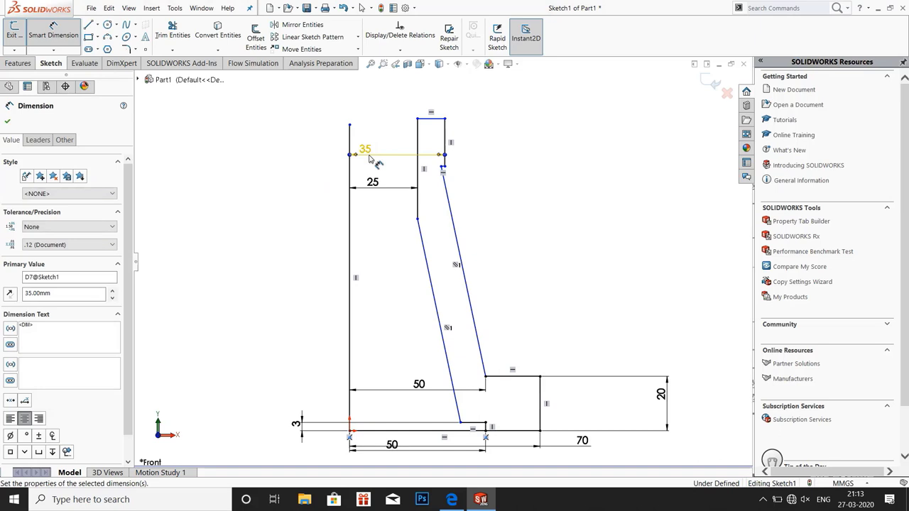
# Step: Dimension the taper's upper corner 33 mm from the axis line, checking the drawing PDF
pyautogui.moveTo(451, 500)
pyautogui.click(469, 483)
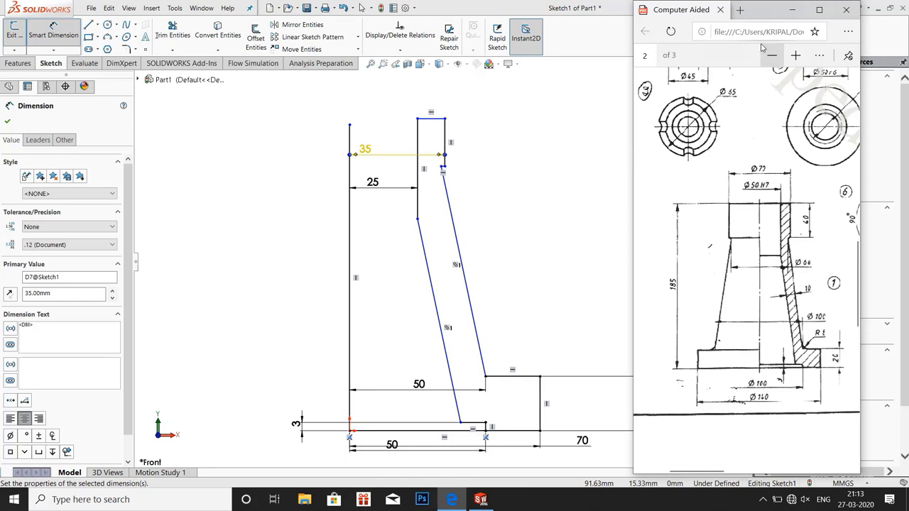
pyautogui.click(441, 169)
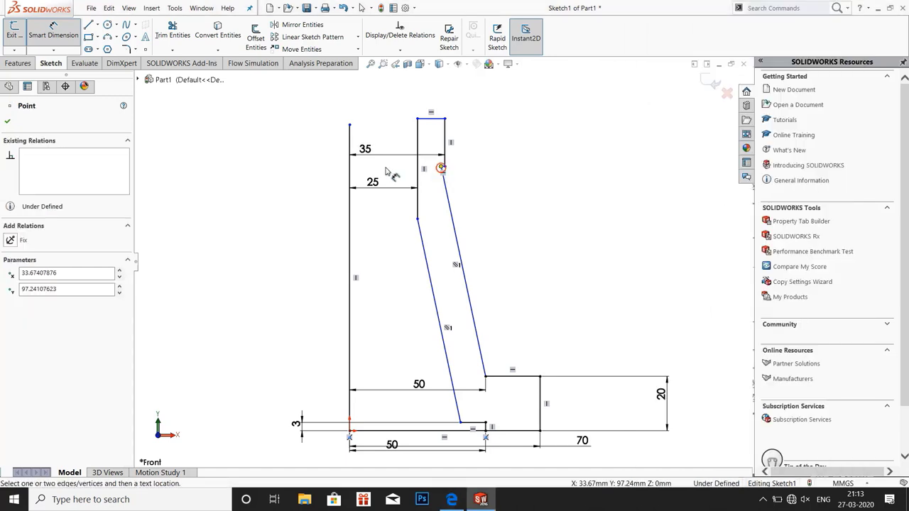
pyautogui.click(350, 177)
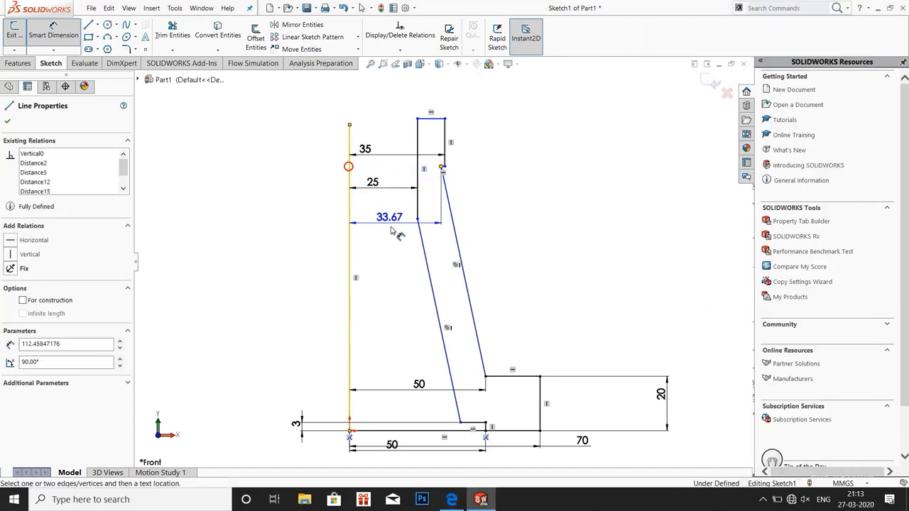
pyautogui.click(394, 246)
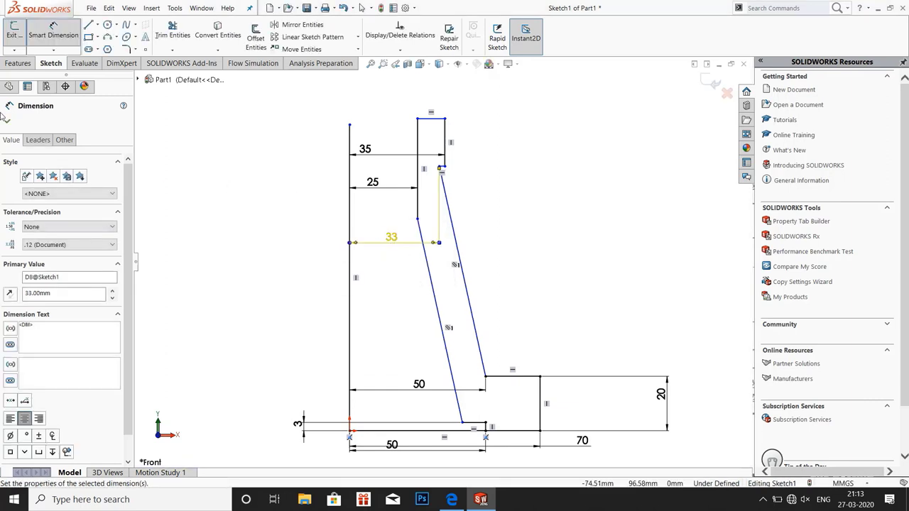
pyautogui.click(7, 124)
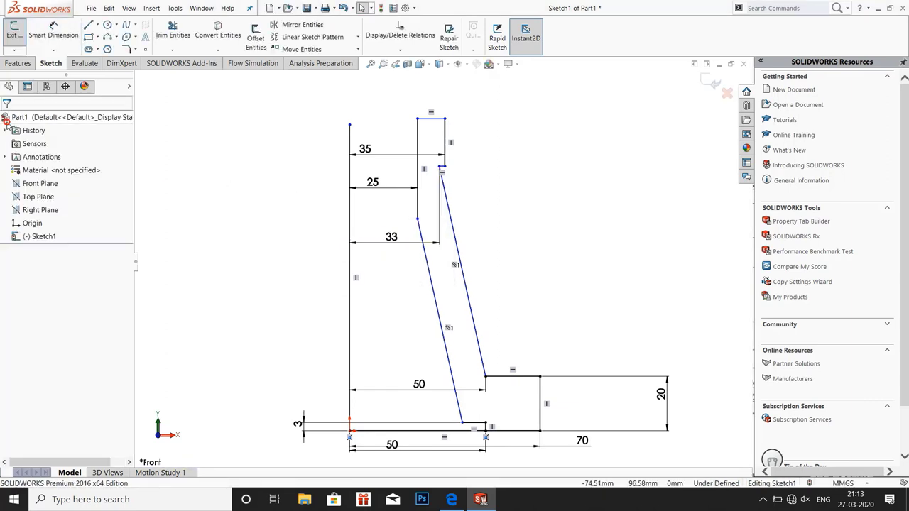
pyautogui.click(462, 503)
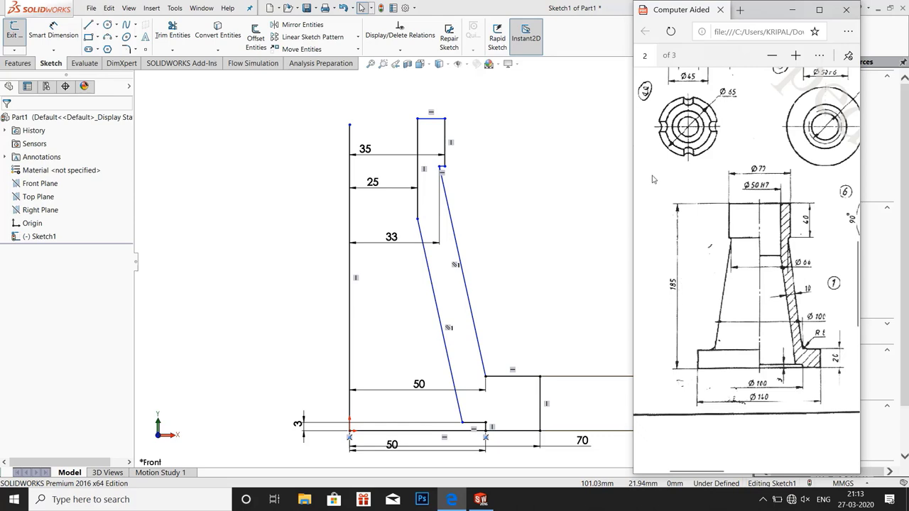
# Step: Dimension the profile's overall height from base line to top line as 185 mm
pyautogui.click(512, 229)
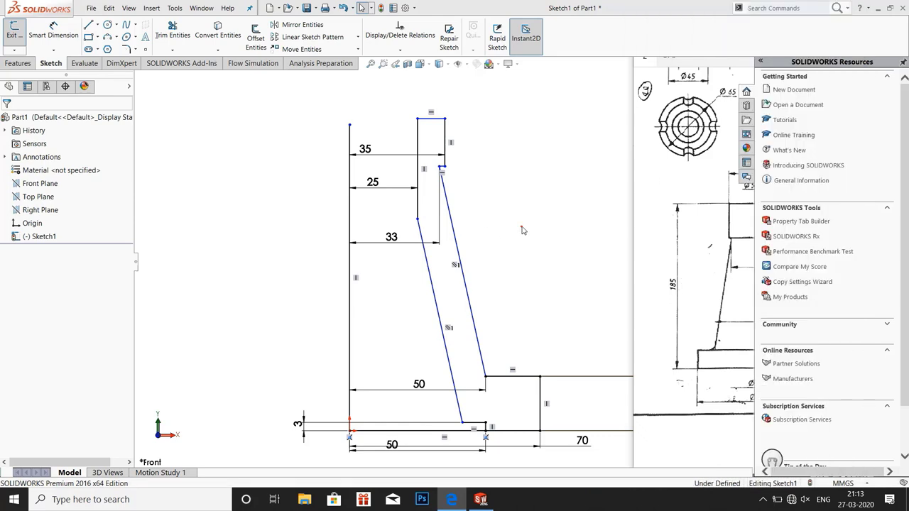
pyautogui.click(424, 122)
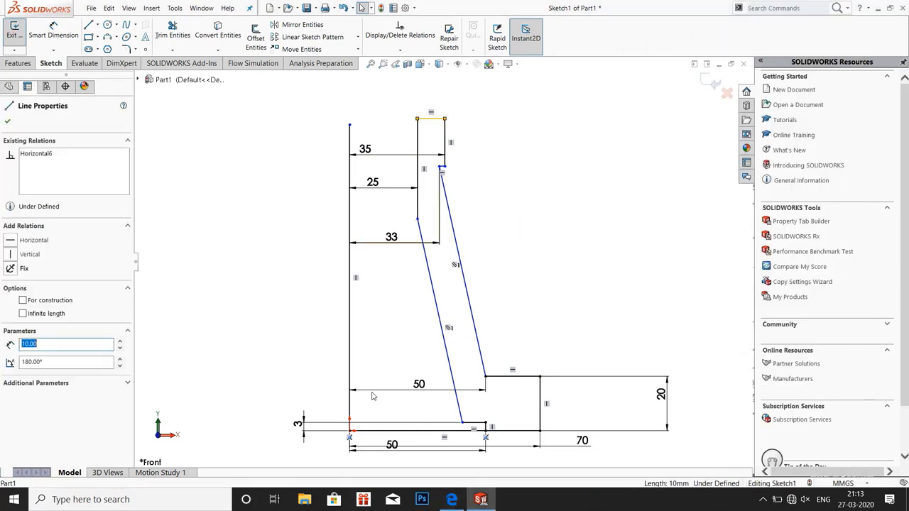
pyautogui.click(375, 431)
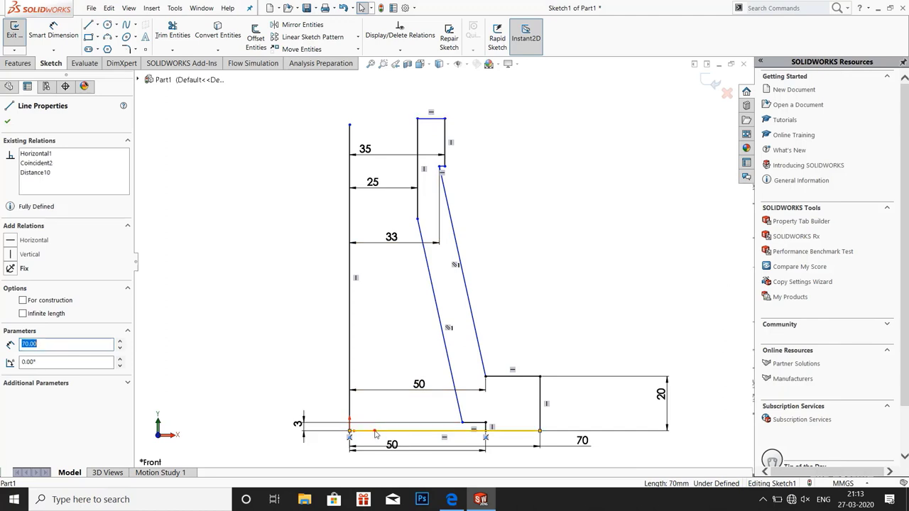
pyautogui.click(54, 32)
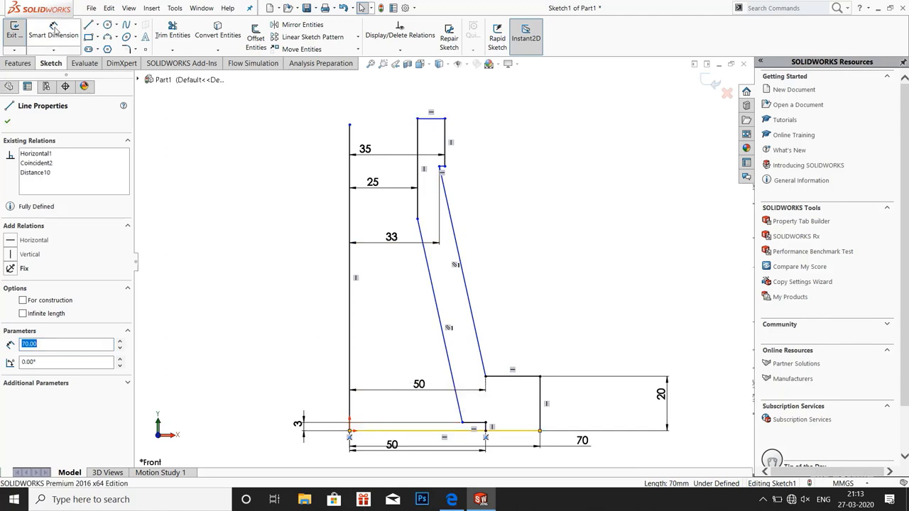
pyautogui.click(435, 119)
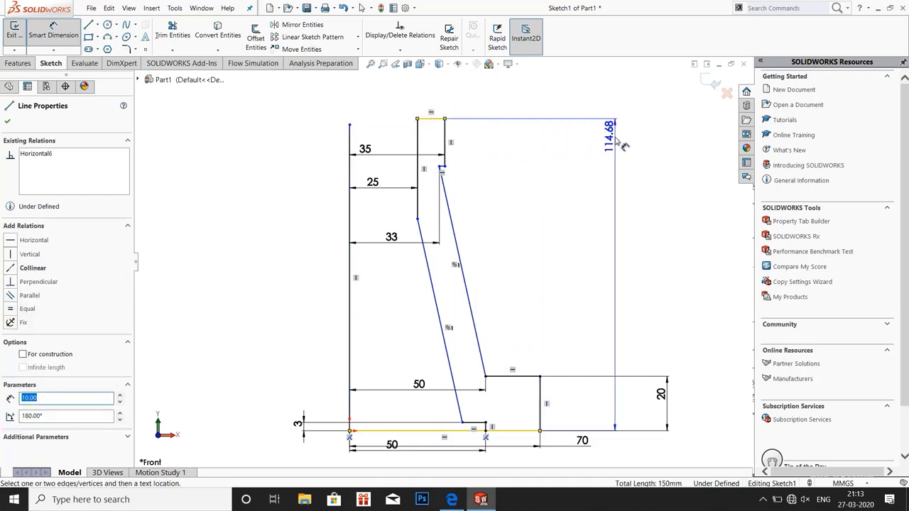
pyautogui.click(234, 142)
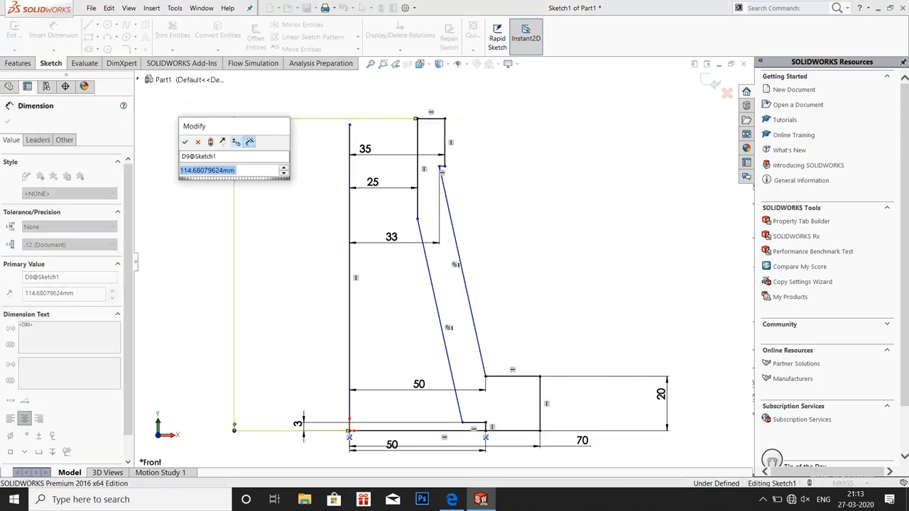
pyautogui.write('185')
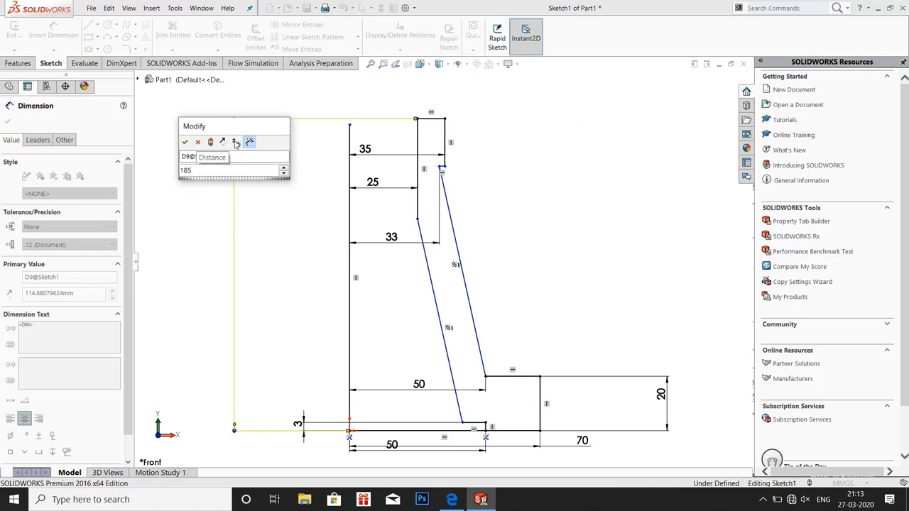
pyautogui.press('Return')
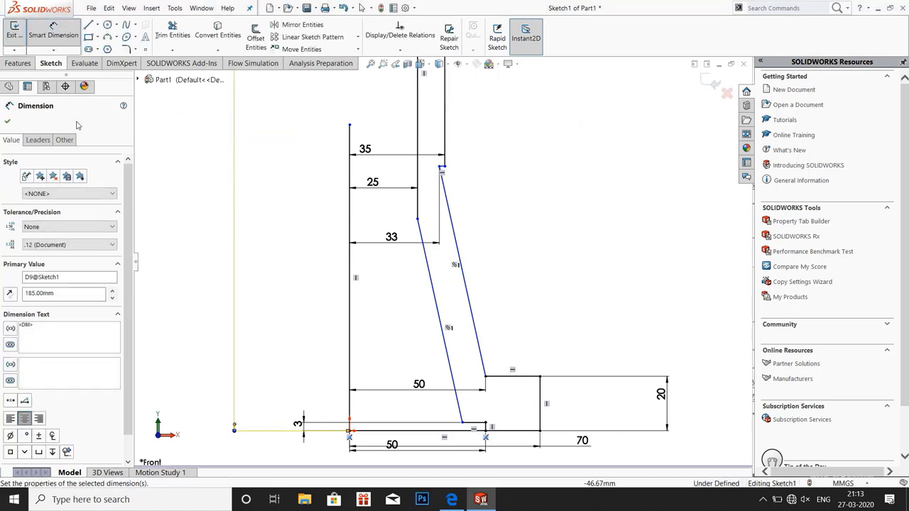
pyautogui.click(8, 120)
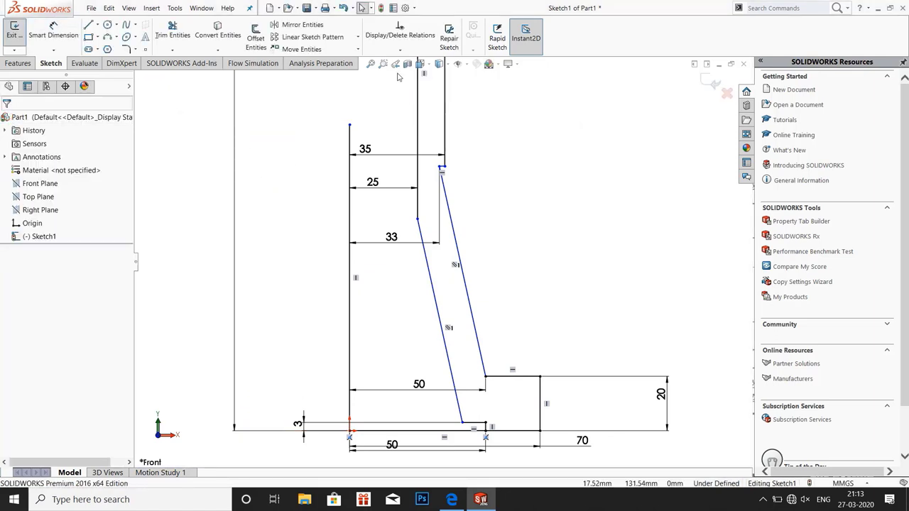
# Step: Give the upper vertical outer wall edge a 40 mm length dimension
pyautogui.click(371, 65)
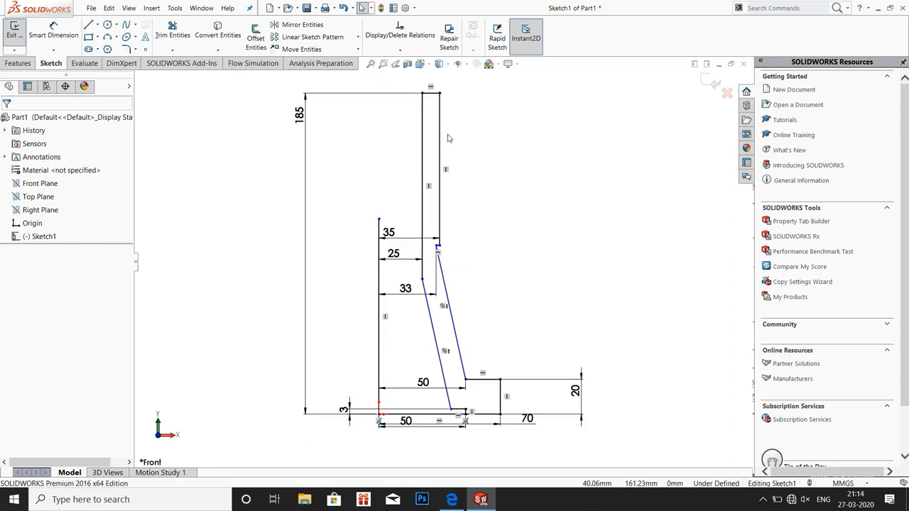
pyautogui.click(441, 137)
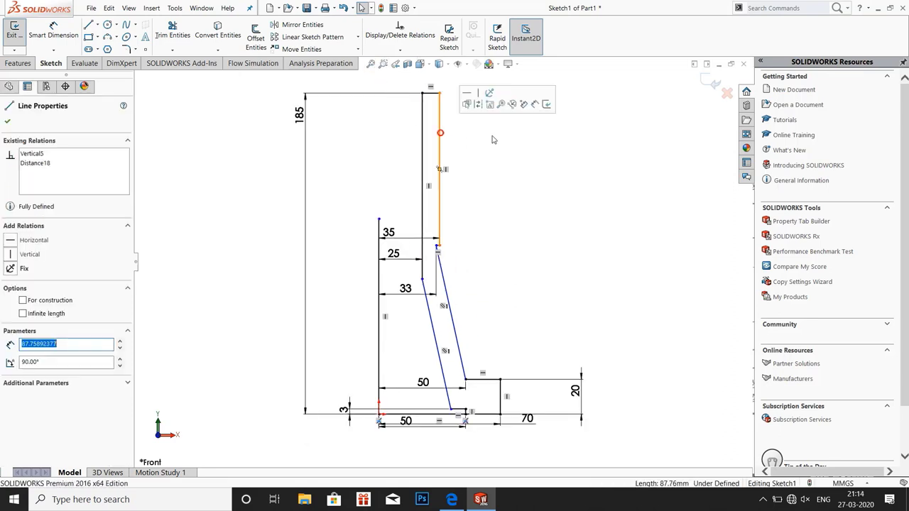
pyautogui.click(60, 32)
pyautogui.click(439, 163)
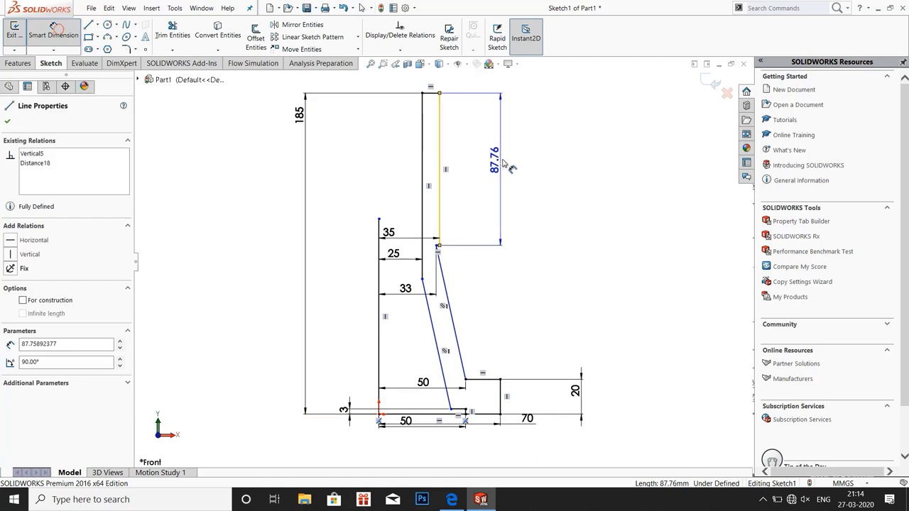
pyautogui.click(513, 162)
pyautogui.write('40')
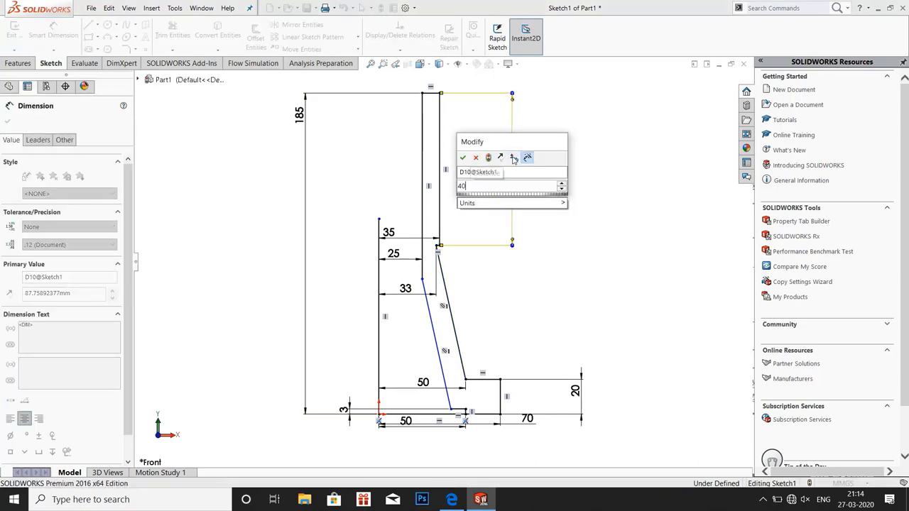
pyautogui.press('Return')
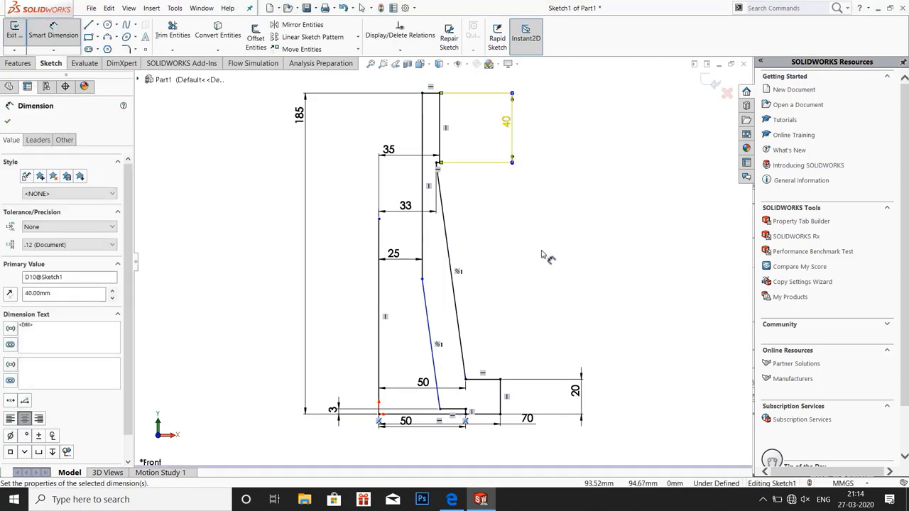
pyautogui.click(9, 120)
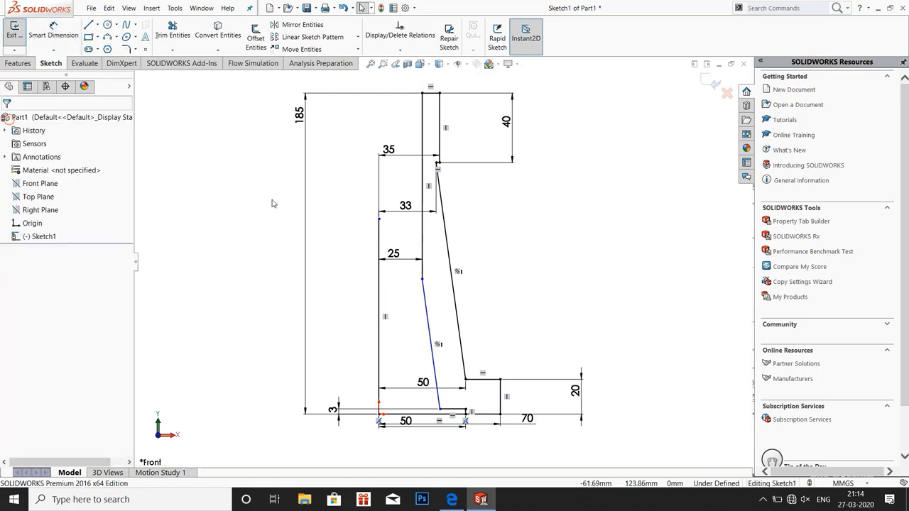
# Step: After checking the drawing, make the two tapered lines parallel
pyautogui.click(456, 504)
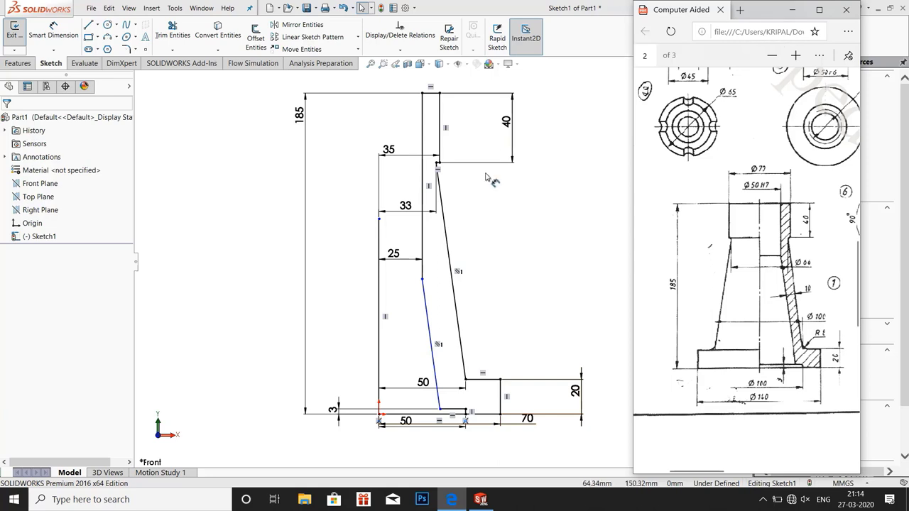
pyautogui.click(533, 232)
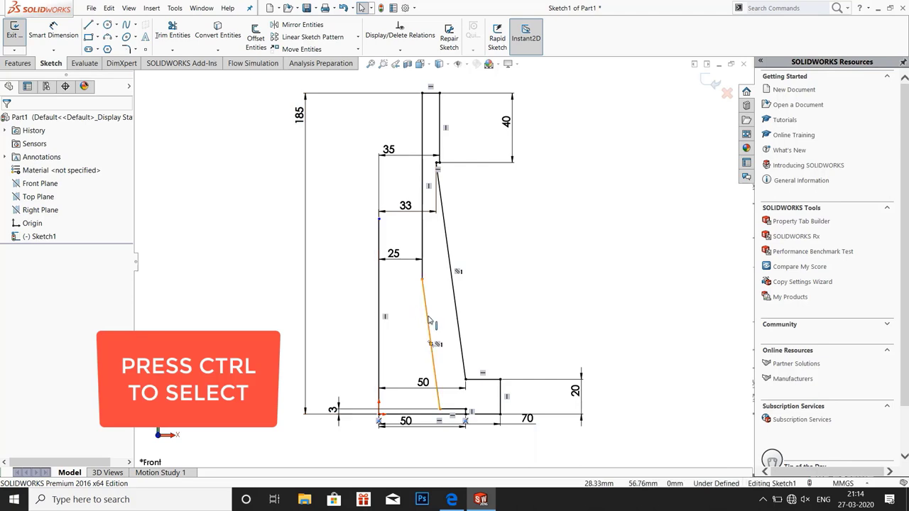
pyautogui.click(429, 319)
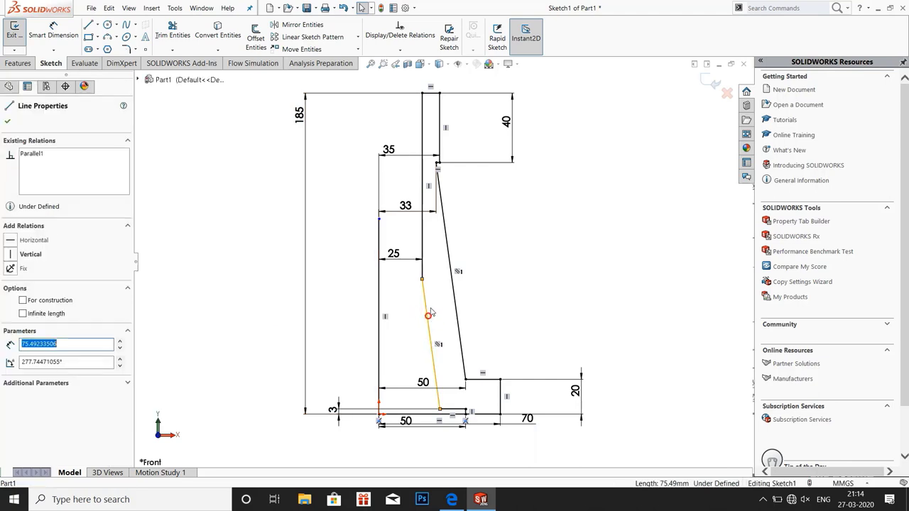
pyautogui.keyDown('ctrl'); pyautogui.click(455, 302); pyautogui.keyUp('ctrl')
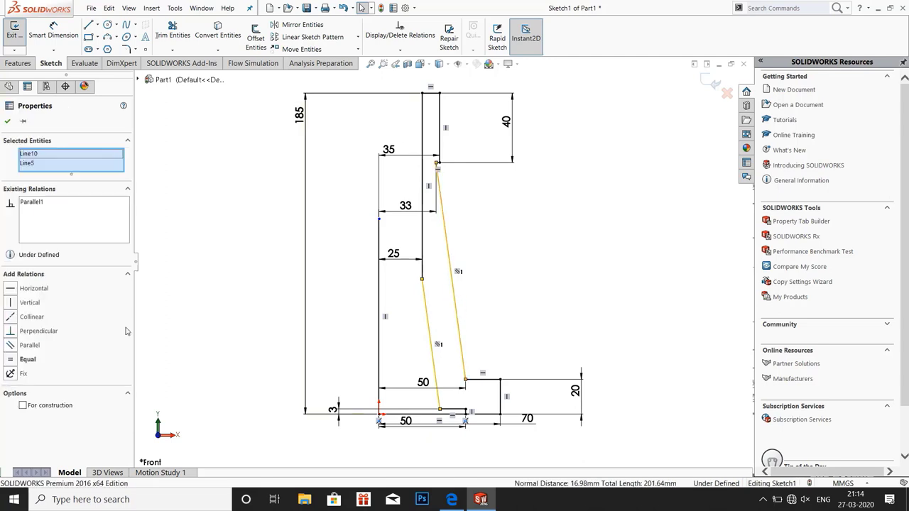
pyautogui.click(11, 346)
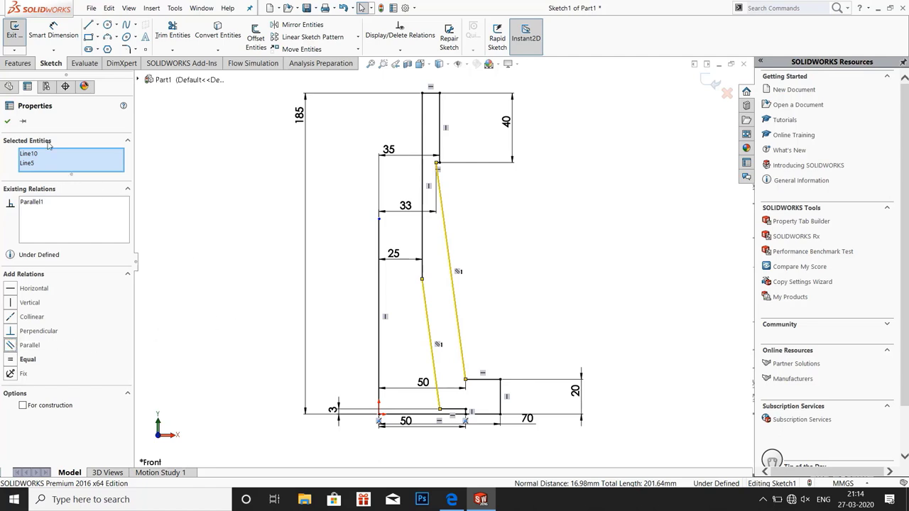
pyautogui.click(8, 122)
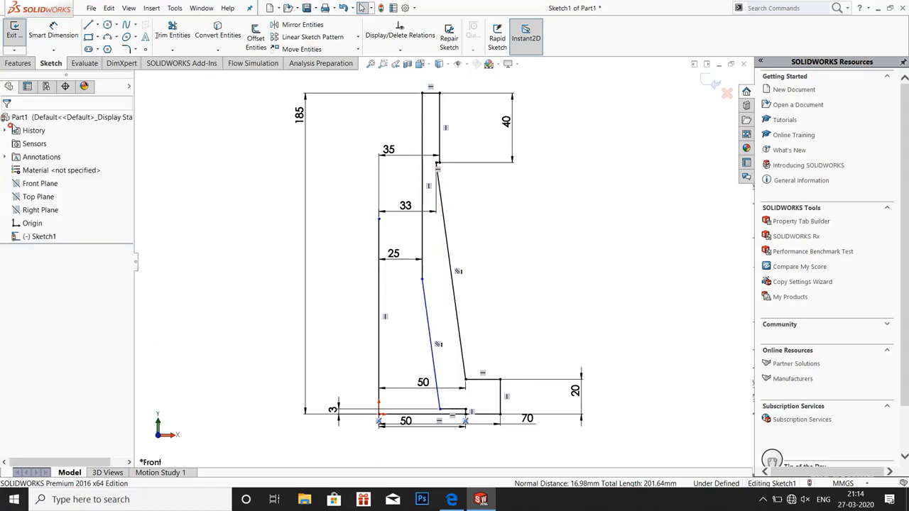
# Step: Draw a short cross line joining the left and right tapered lines
pyautogui.click(89, 25)
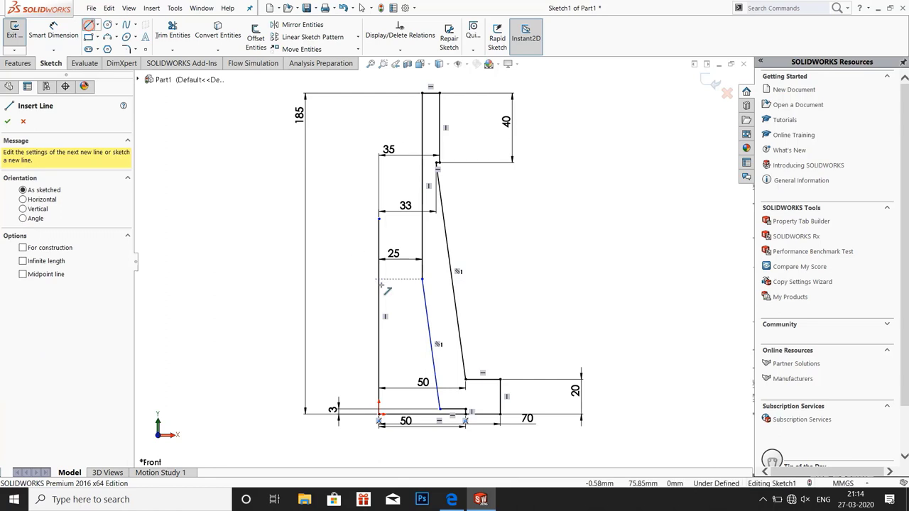
pyautogui.click(428, 316)
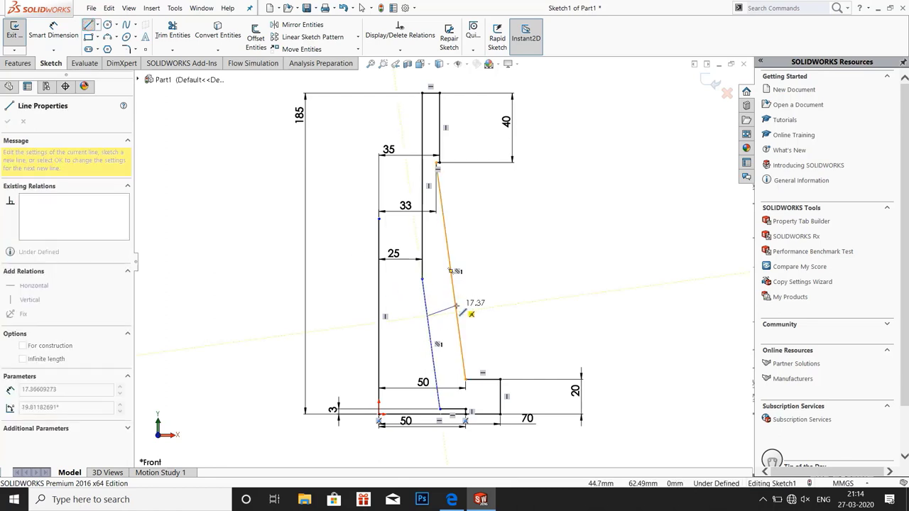
pyautogui.click(458, 307)
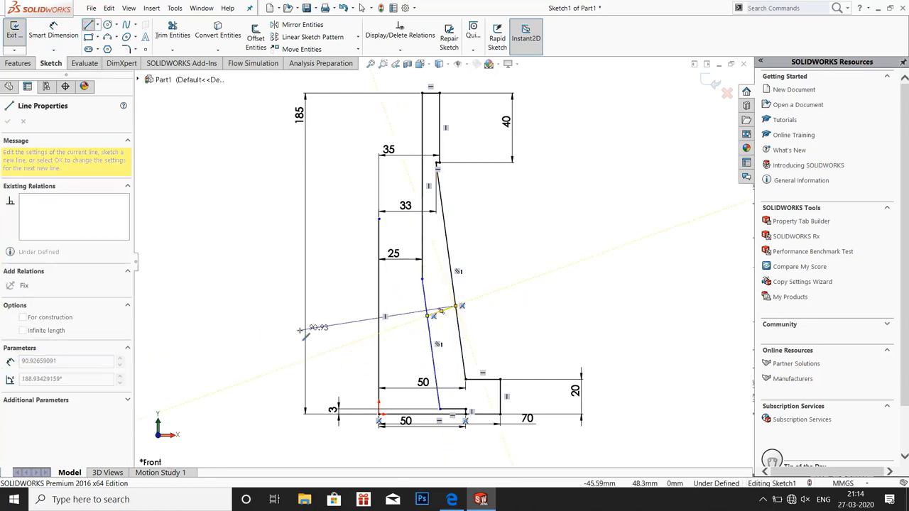
pyautogui.press('Escape')
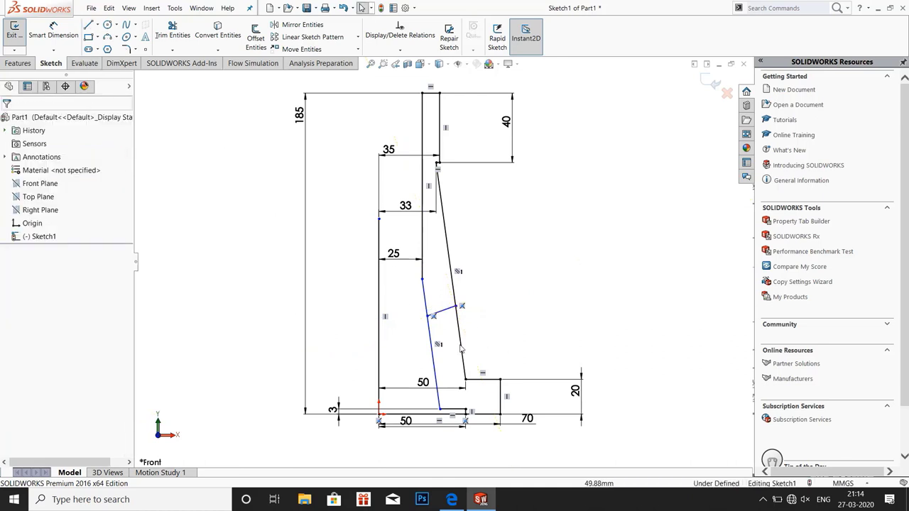
# Step: Make the short cross line perpendicular to both tapered lines
pyautogui.scroll(-2, 441, 339)
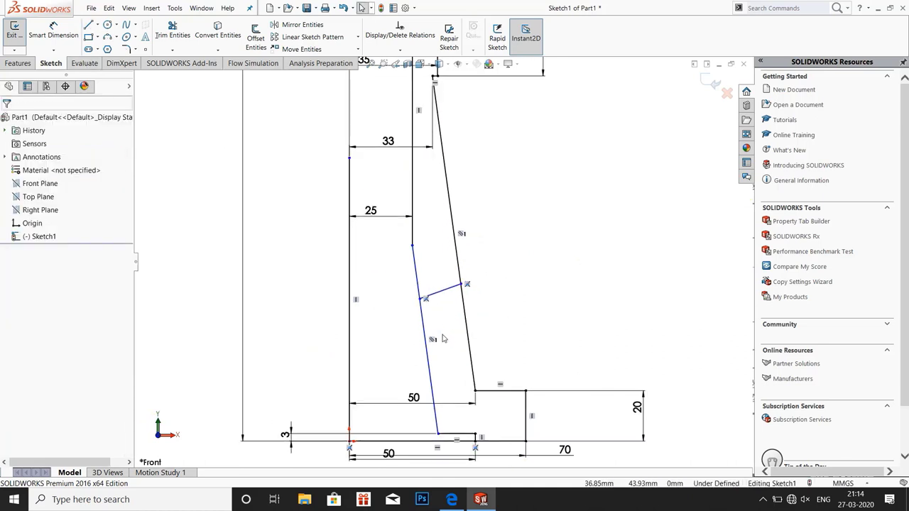
pyautogui.click(449, 292)
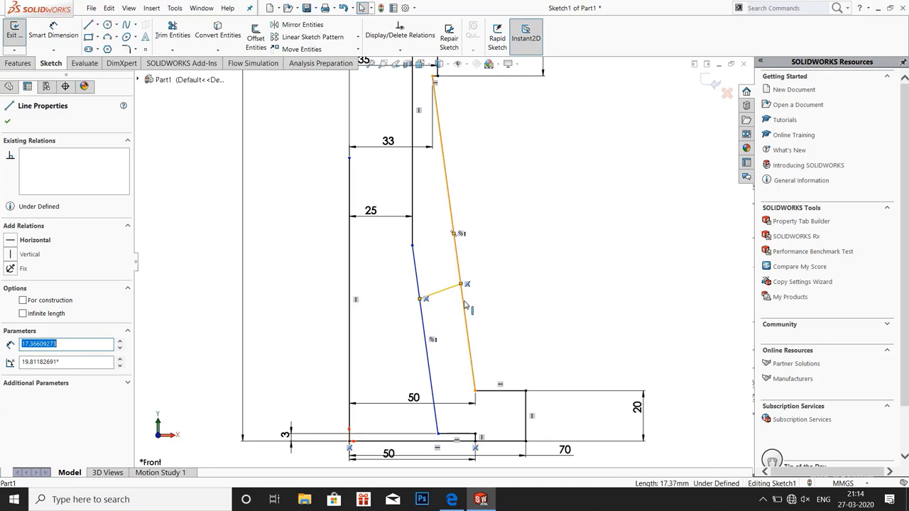
pyautogui.keyDown('ctrl'); pyautogui.click(465, 305); pyautogui.keyUp('ctrl')
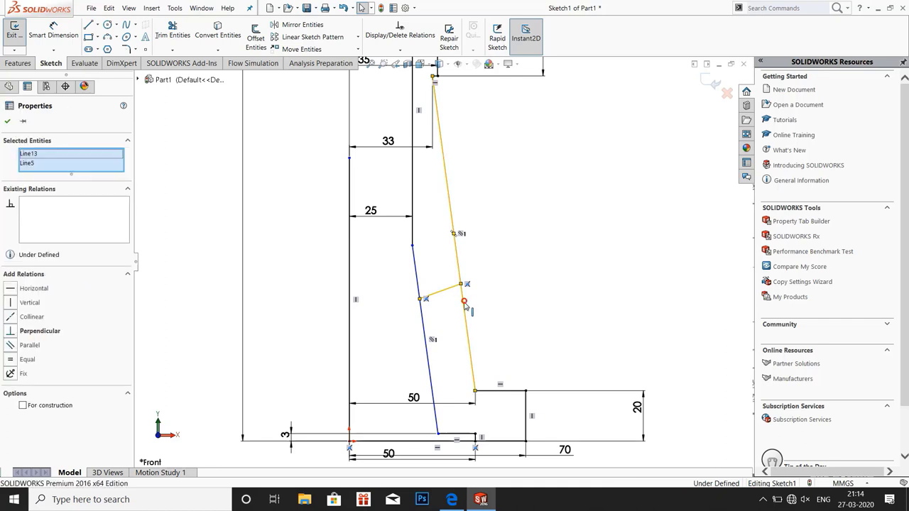
pyautogui.click(12, 333)
pyautogui.click(216, 288)
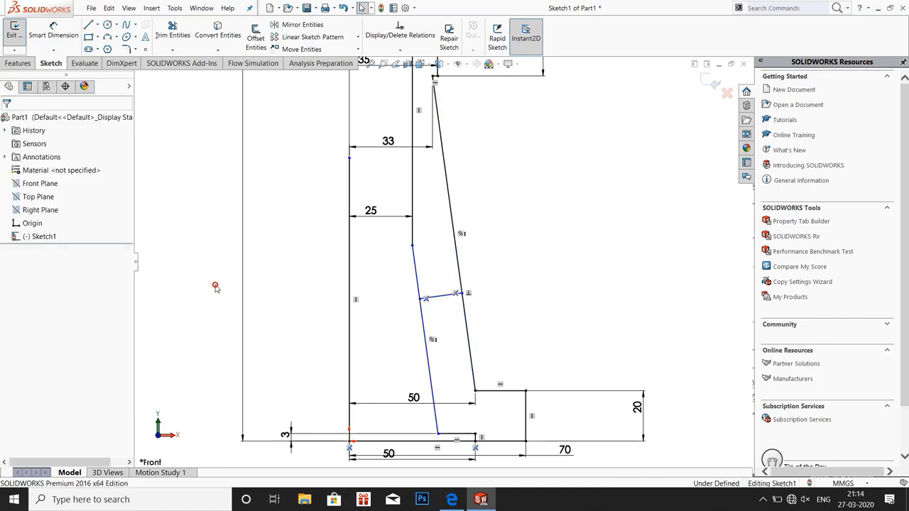
pyautogui.click(439, 295)
pyautogui.keyDown('ctrl'); pyautogui.click(428, 307); pyautogui.keyUp('ctrl')
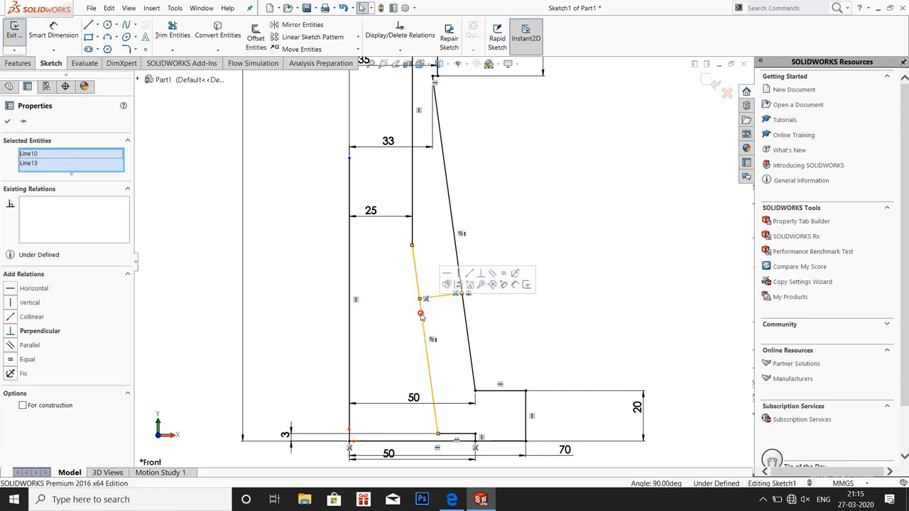
pyautogui.click(5, 332)
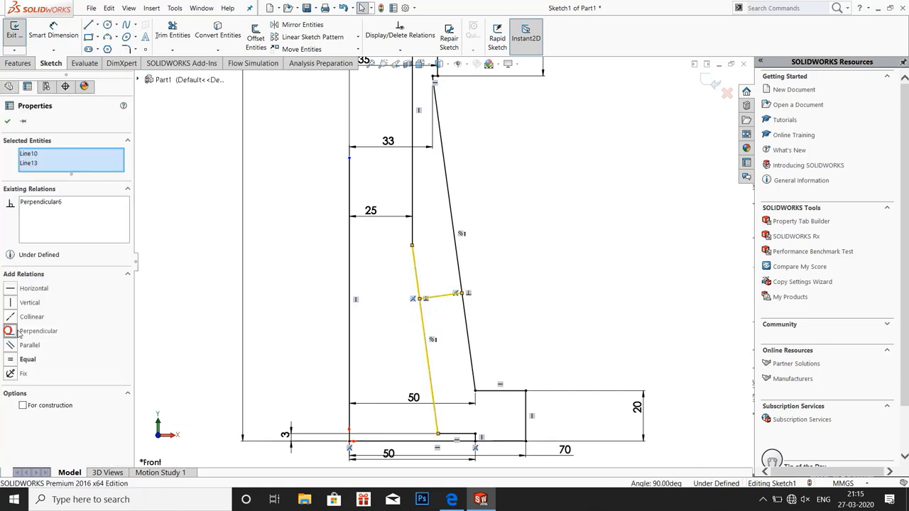
pyautogui.click(232, 284)
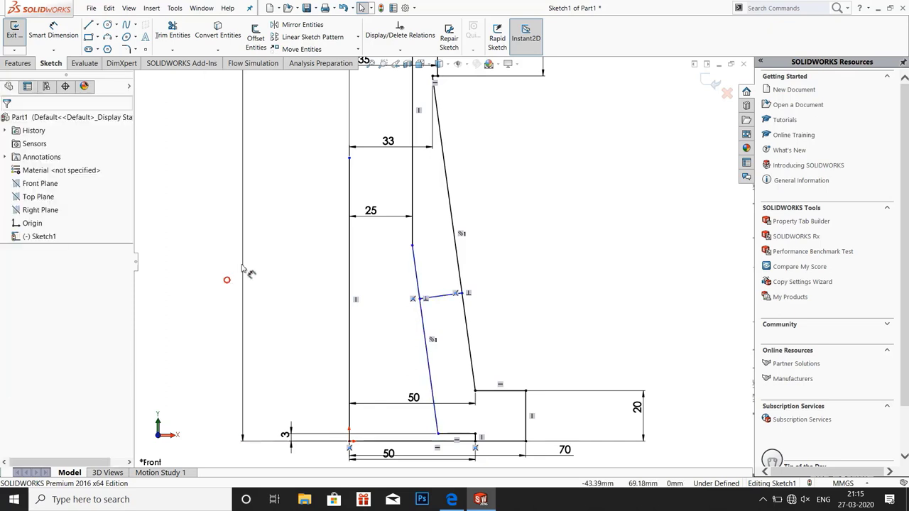
# Step: Dimension the short cross line 10 mm as the taper wall thickness, then recheck the drawing PDF
pyautogui.click(55, 44)
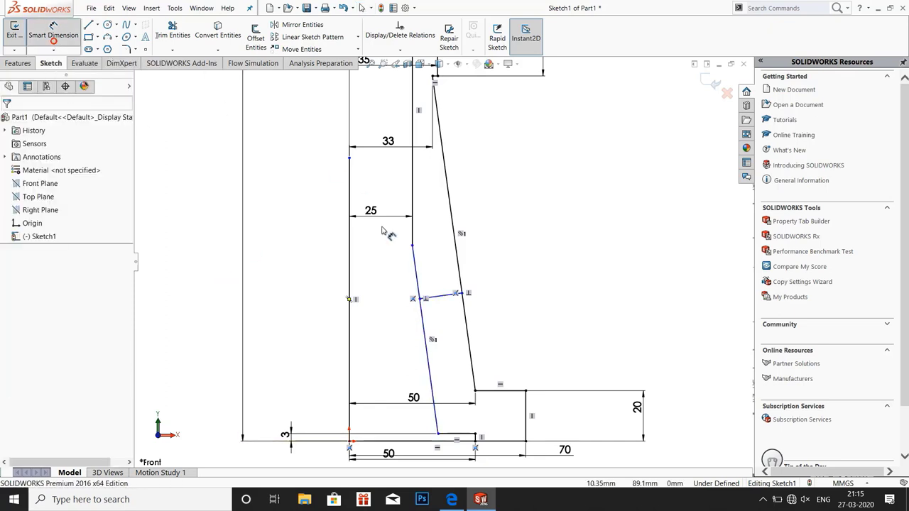
pyautogui.click(436, 299)
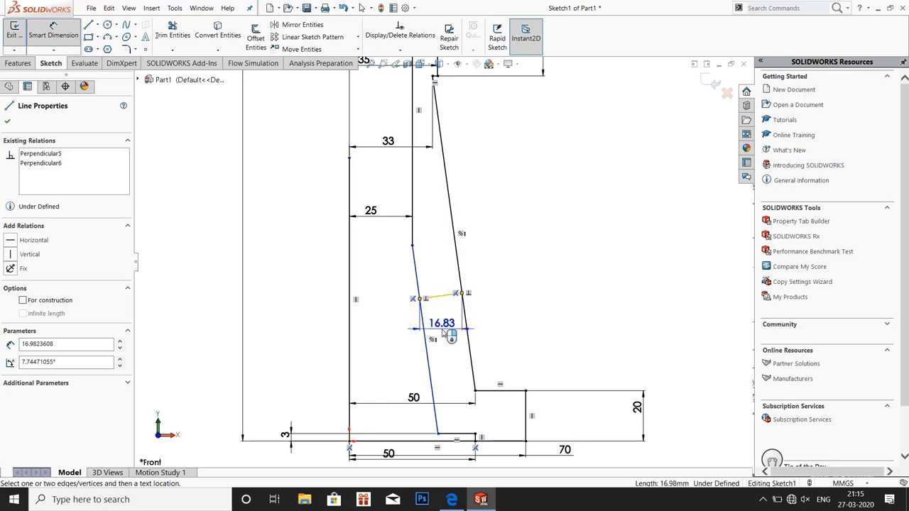
pyautogui.click(443, 332)
pyautogui.write('10')
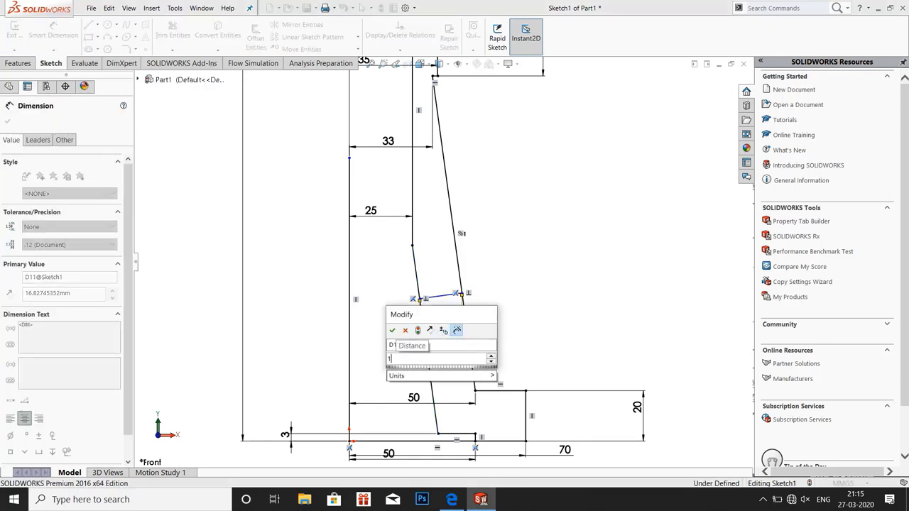
pyautogui.press('Return')
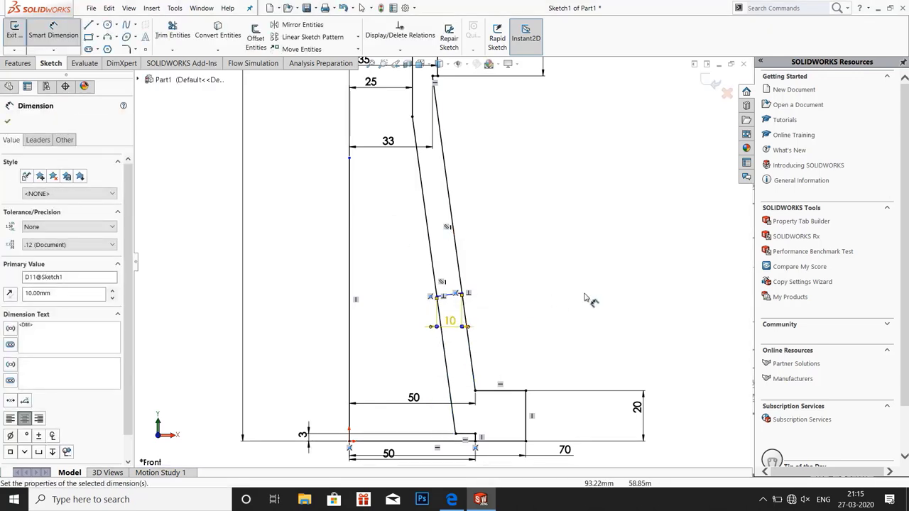
pyautogui.click(587, 297)
pyautogui.scroll(2, 510, 344)
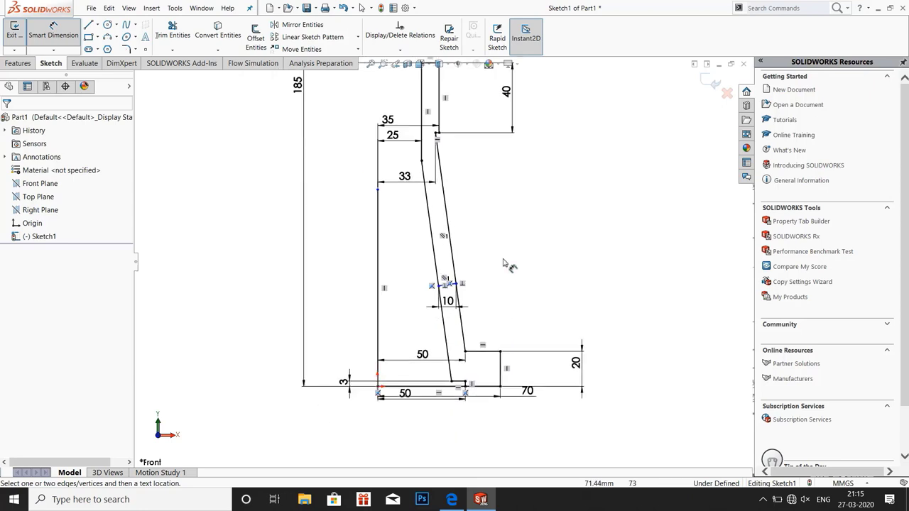
pyautogui.click(451, 499)
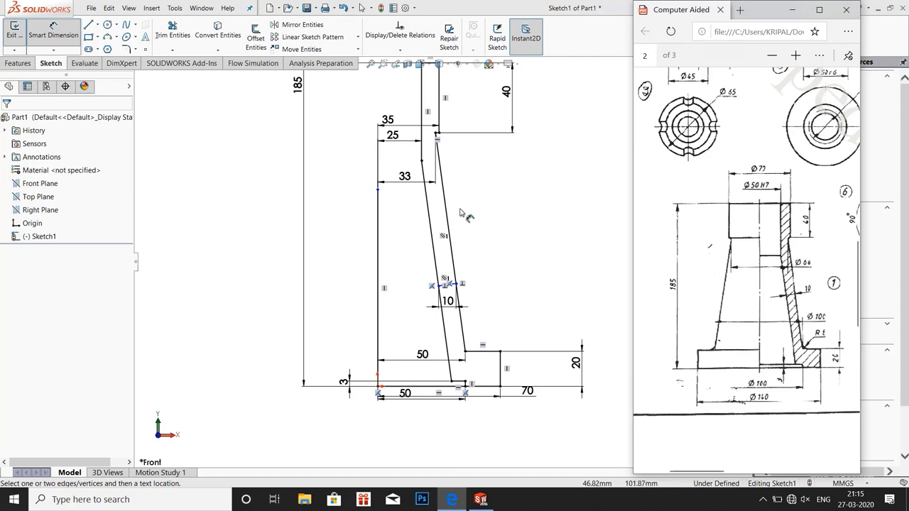
pyautogui.click(522, 222)
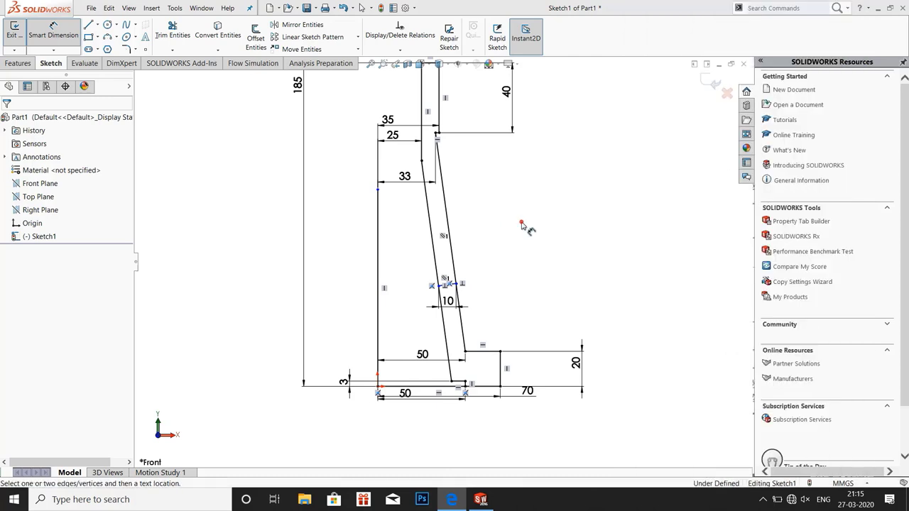
# Step: Round the corner between the outer taper and the flange step with an 8 mm sketch fillet
pyautogui.click(125, 49)
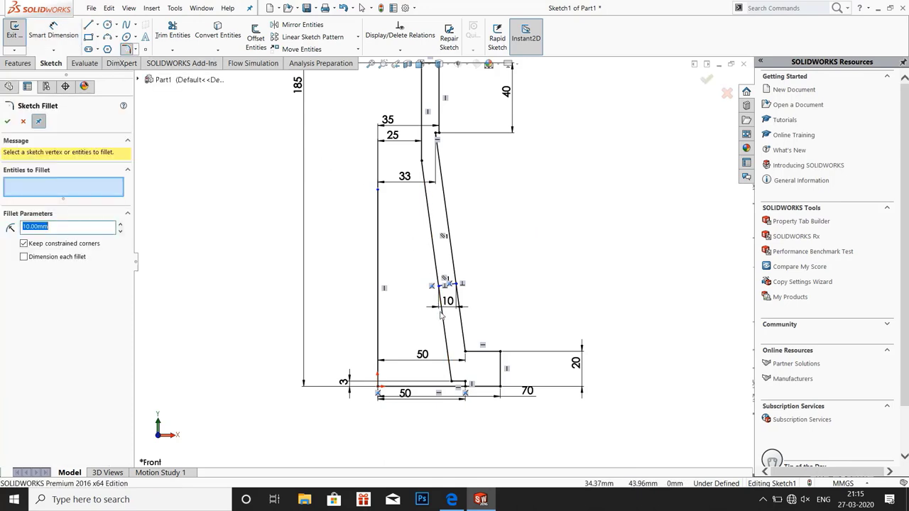
pyautogui.click(467, 353)
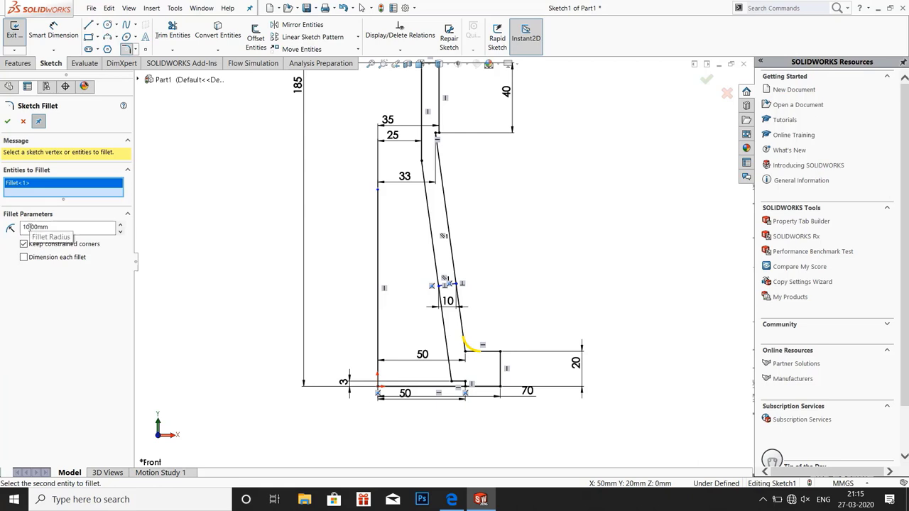
pyautogui.moveTo(32, 226); pyautogui.dragTo(11, 223)
pyautogui.write('8')
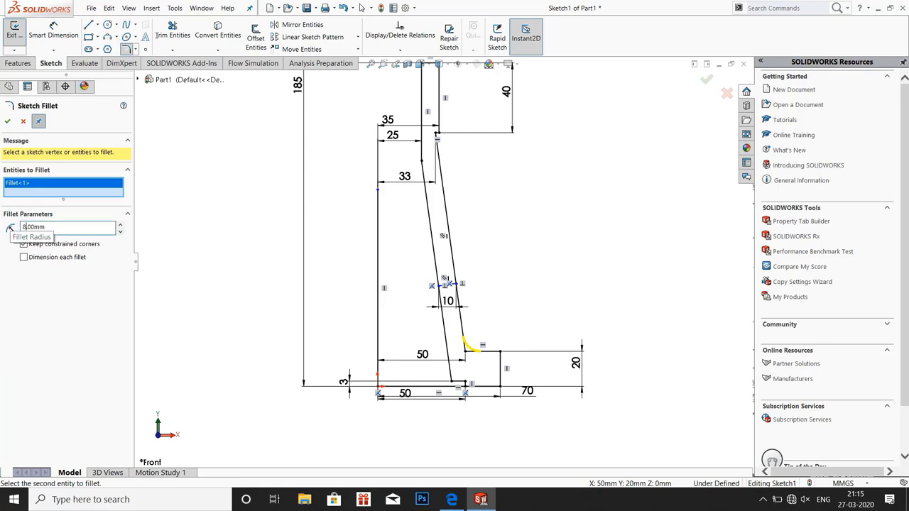
pyautogui.click(7, 122)
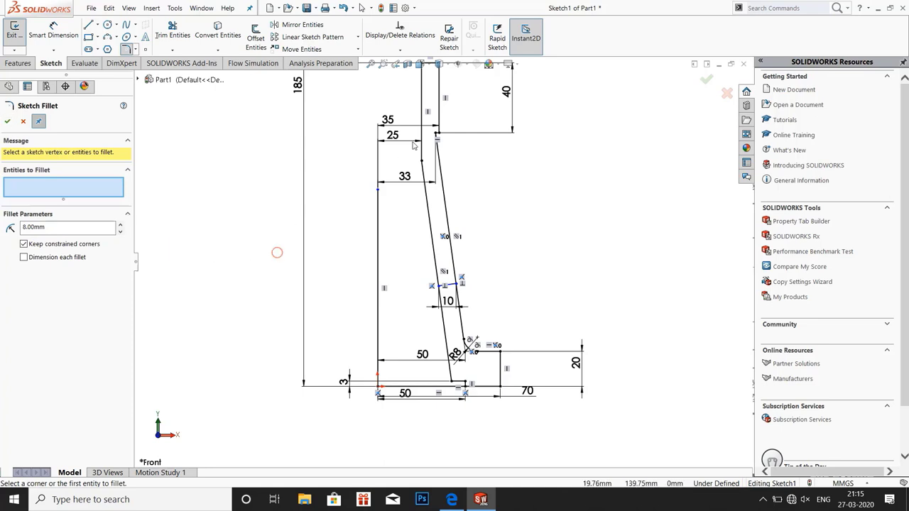
pyautogui.press('f')
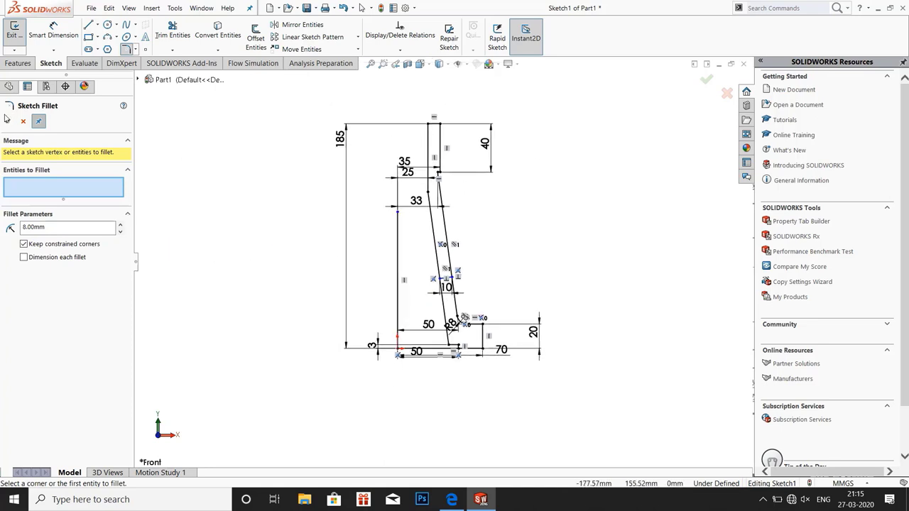
pyautogui.click(9, 121)
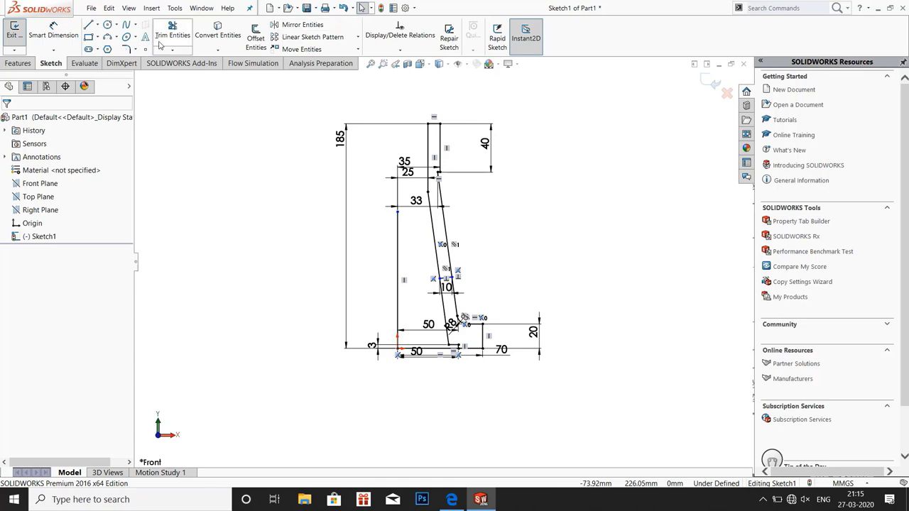
# Step: Trim the stray bottom line segment left of the inner taper line, then exit the sketch
pyautogui.scroll(-2, 414, 320)
pyautogui.scroll(-2, 414, 320)
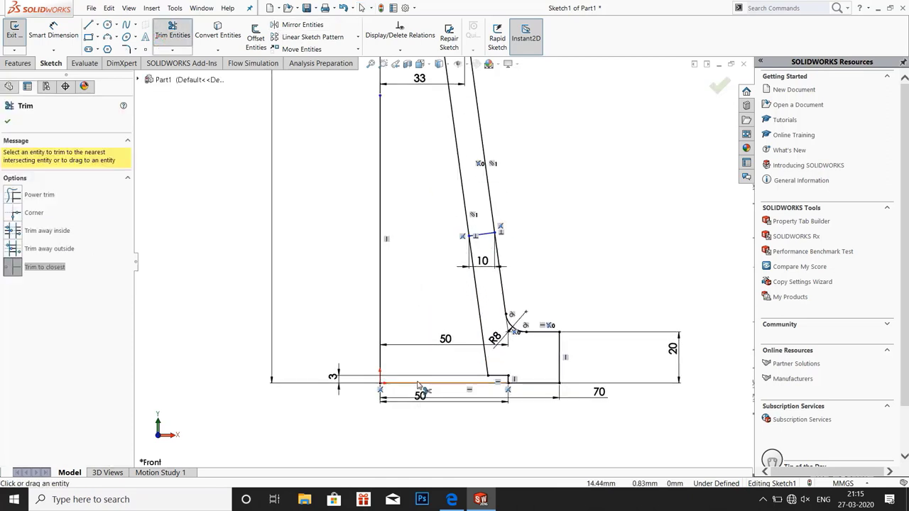
pyautogui.click(408, 386)
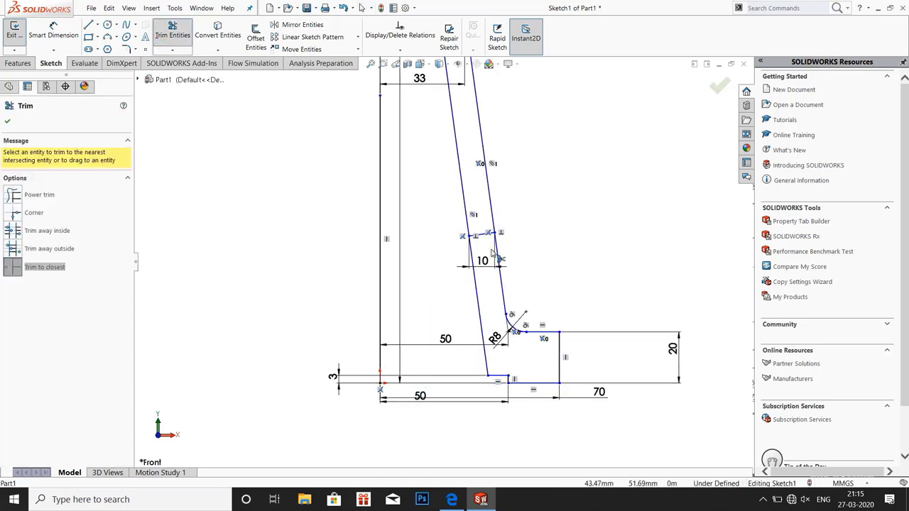
pyautogui.scroll(2, 495, 252)
pyautogui.scroll(1, 467, 191)
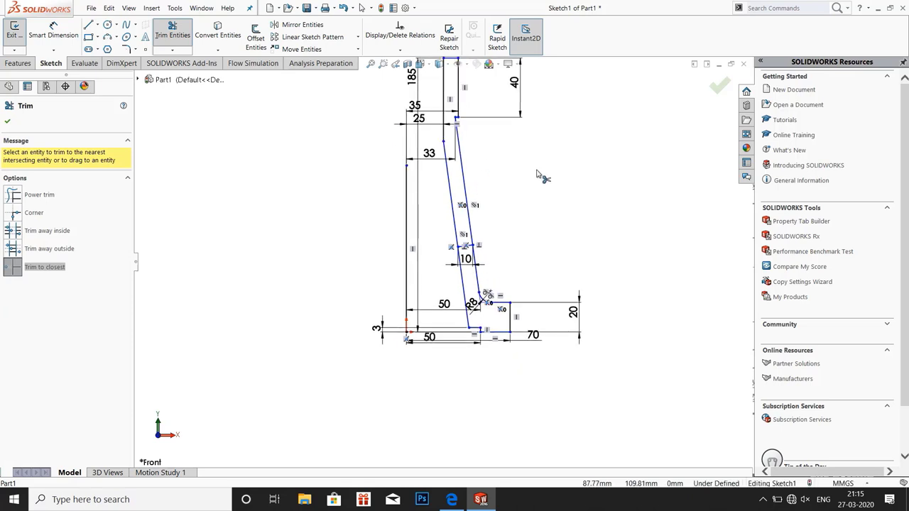
pyautogui.scroll(1, 540, 175)
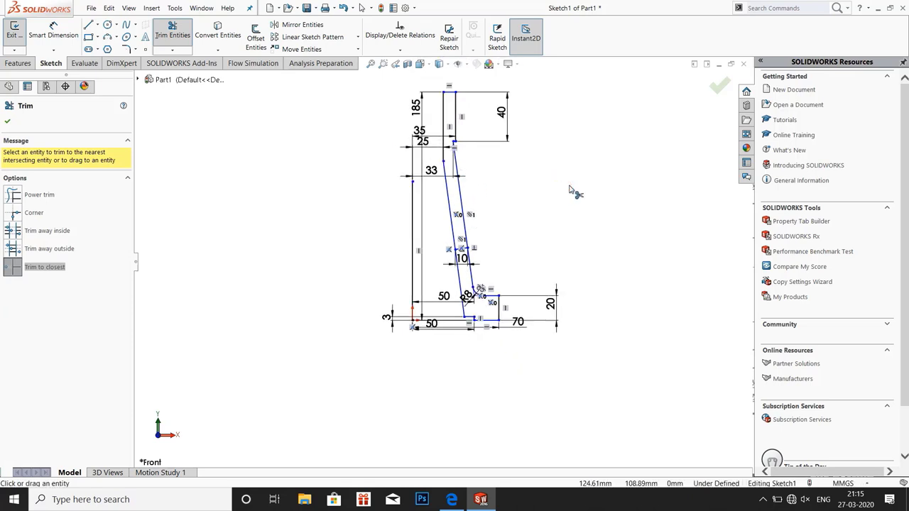
pyautogui.click(719, 87)
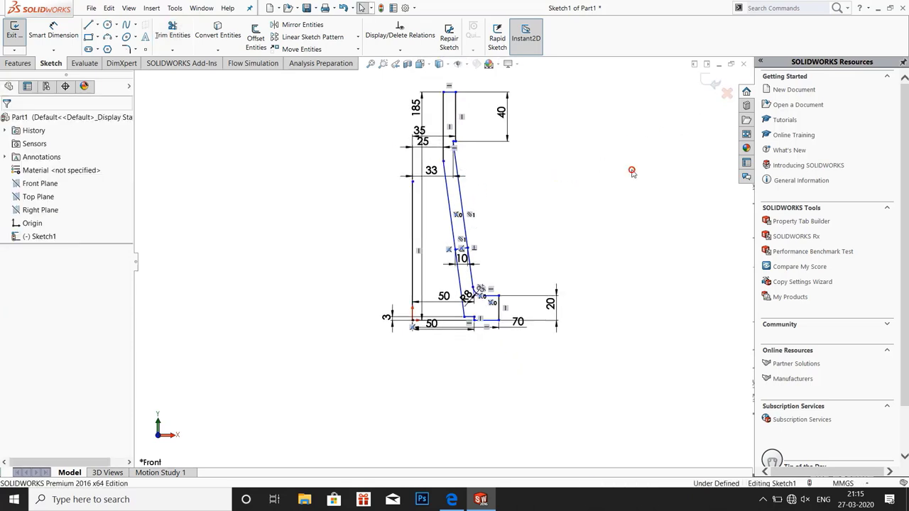
pyautogui.click(705, 85)
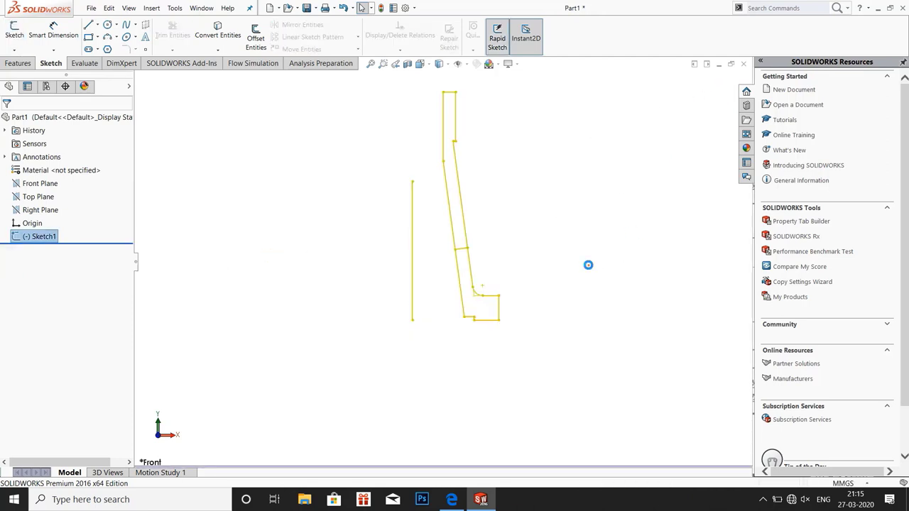
# Step: Start a Revolved Boss/Base on the profile sketch, selecting both its upper and lower regions
pyautogui.click(588, 265)
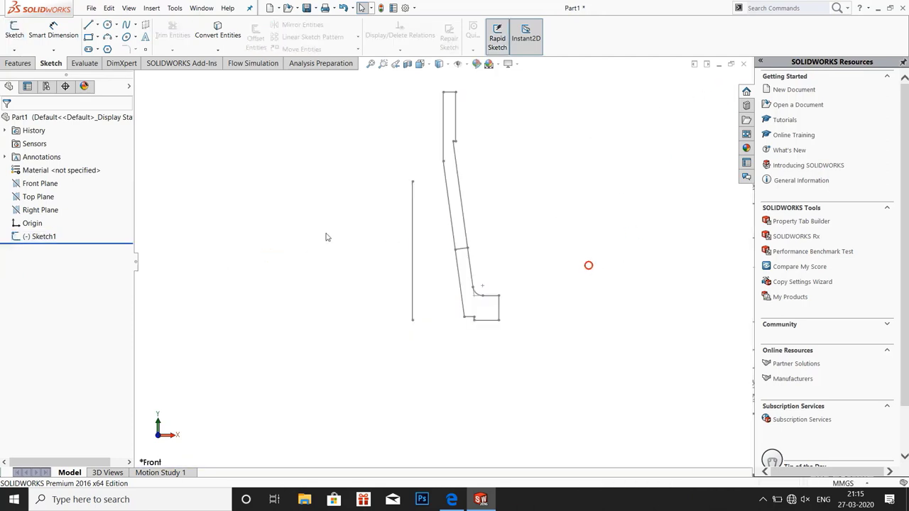
pyautogui.click(21, 64)
pyautogui.click(53, 36)
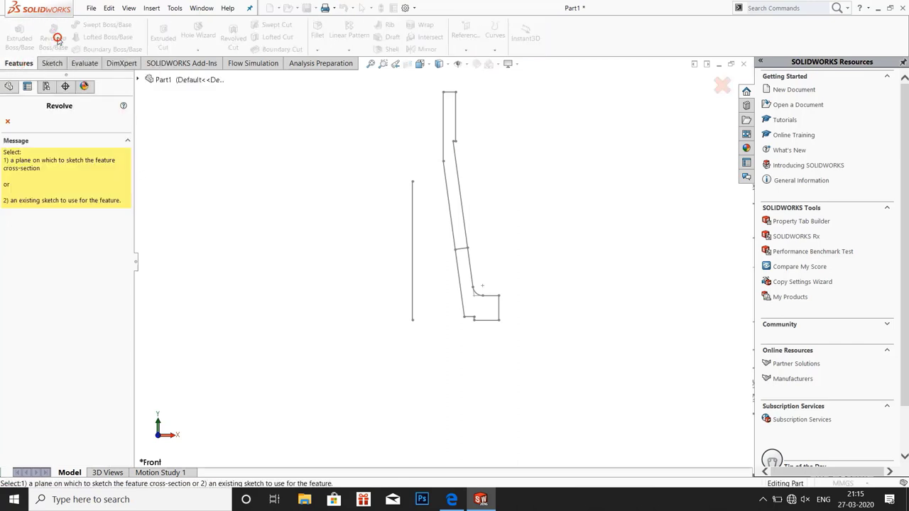
pyautogui.click(449, 186)
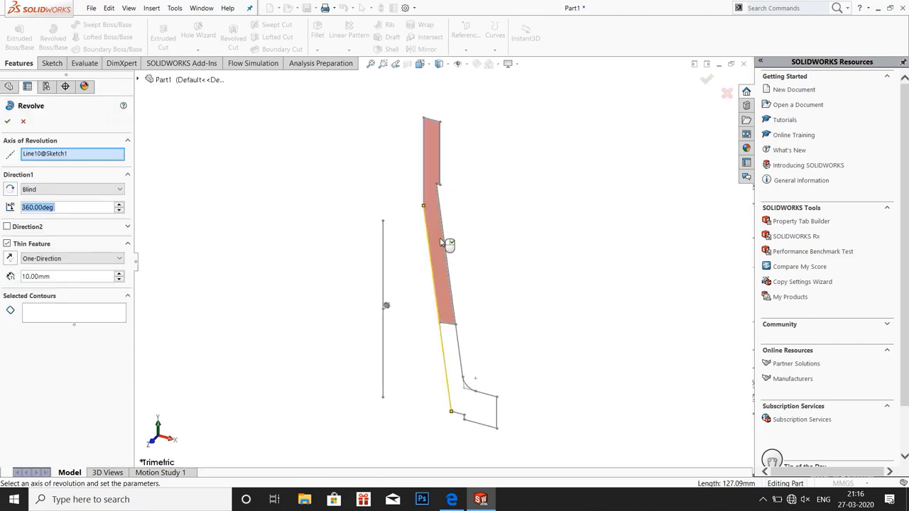
pyautogui.click(441, 240)
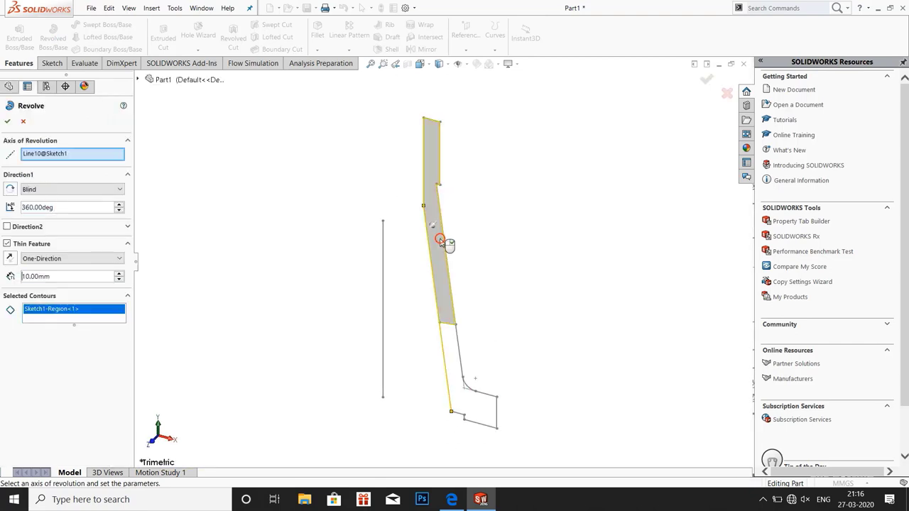
pyautogui.click(451, 356)
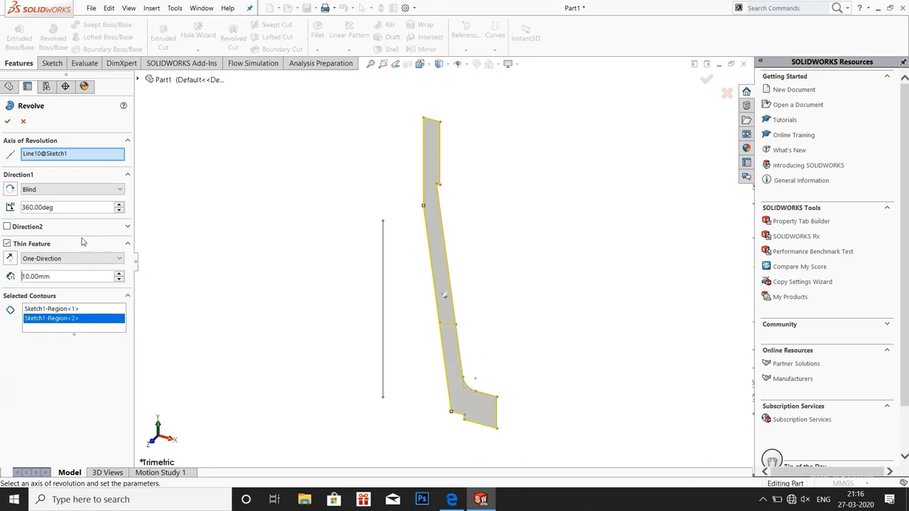
# Step: Use the vertical line as the revolve axis, turn off Thin Feature, and confirm Revolve1
pyautogui.rightClick(69, 156)
pyautogui.click(88, 162)
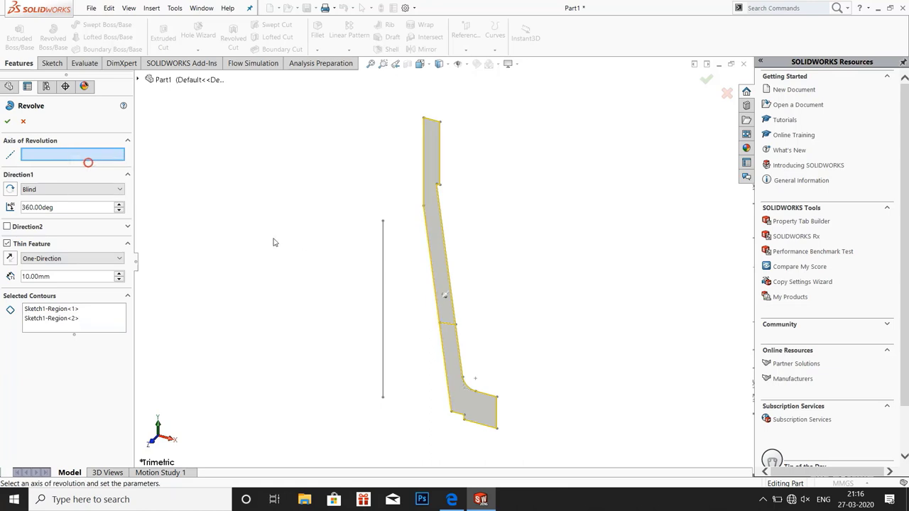
pyautogui.click(383, 284)
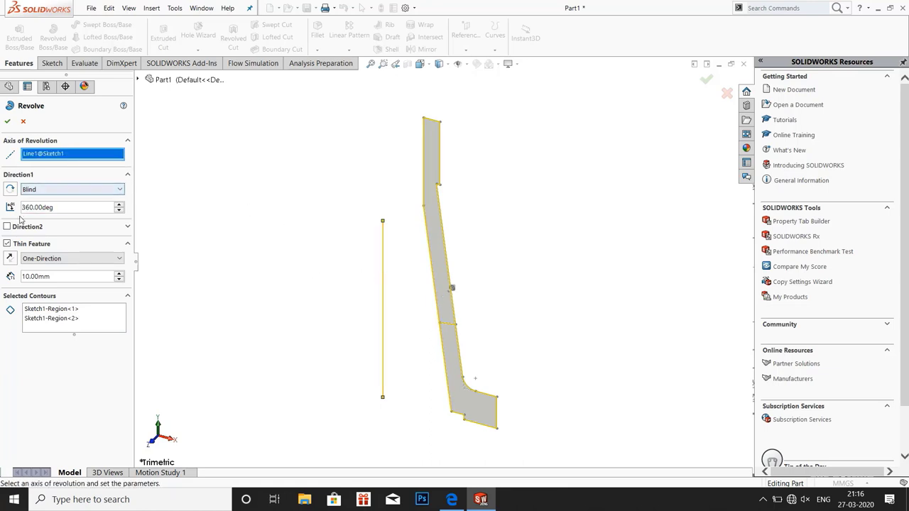
pyautogui.click(7, 244)
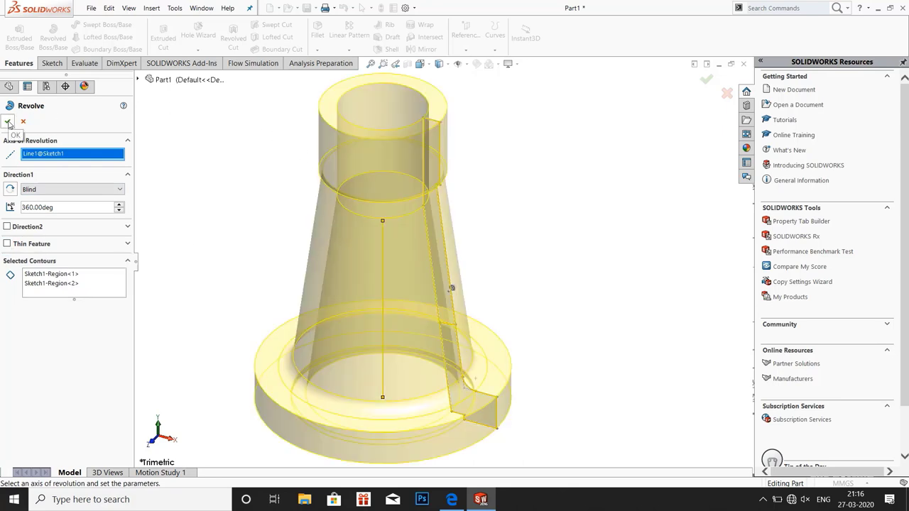
pyautogui.click(8, 122)
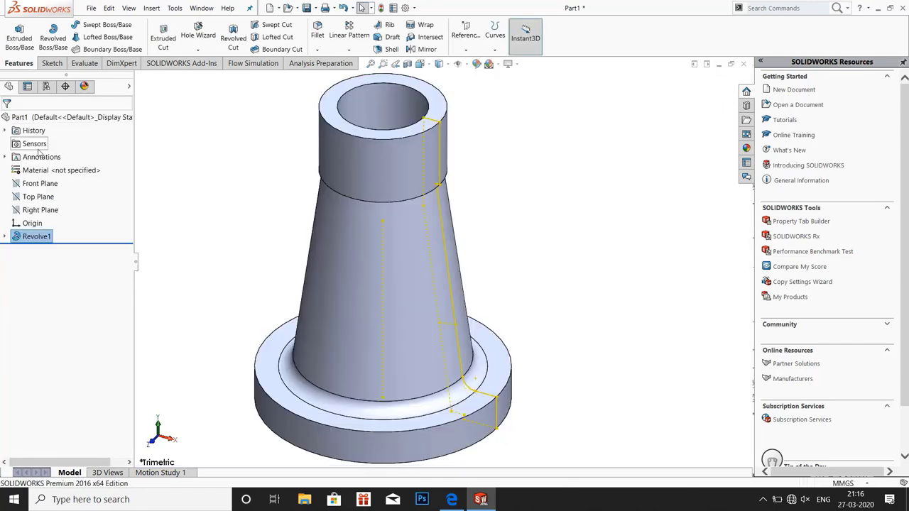
# Step: Orbit the revolved sleeve to inspect it, then bring up Material <not specified> options
pyautogui.click(225, 258)
pyautogui.scroll(3, 295, 264)
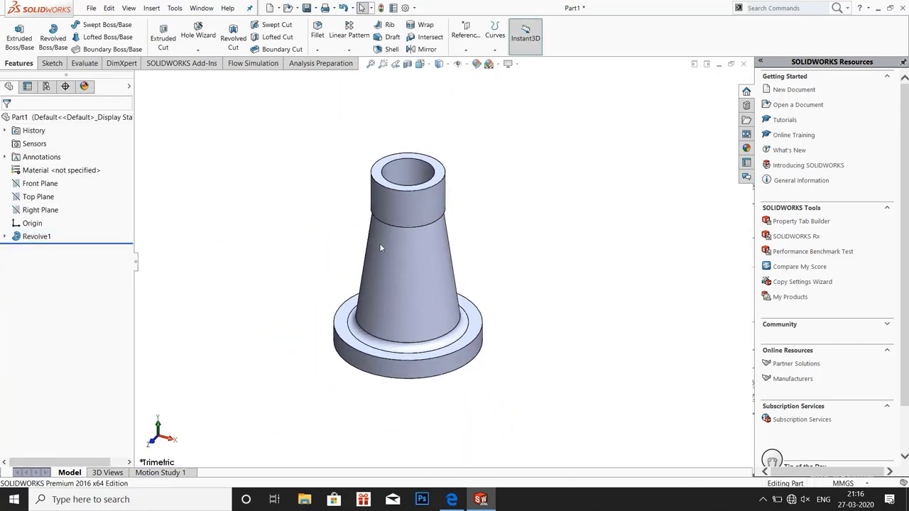
pyautogui.moveTo(380, 245); pyautogui.dragTo(398, 164, button='middle')
pyautogui.moveTo(376, 133)
pyautogui.mouseDown(button='middle')
pyautogui.moveTo(404, 109)
pyautogui.moveTo(347, 166)
pyautogui.moveTo(345, 203)
pyautogui.moveTo(417, 196)
pyautogui.mouseUp(button='middle')
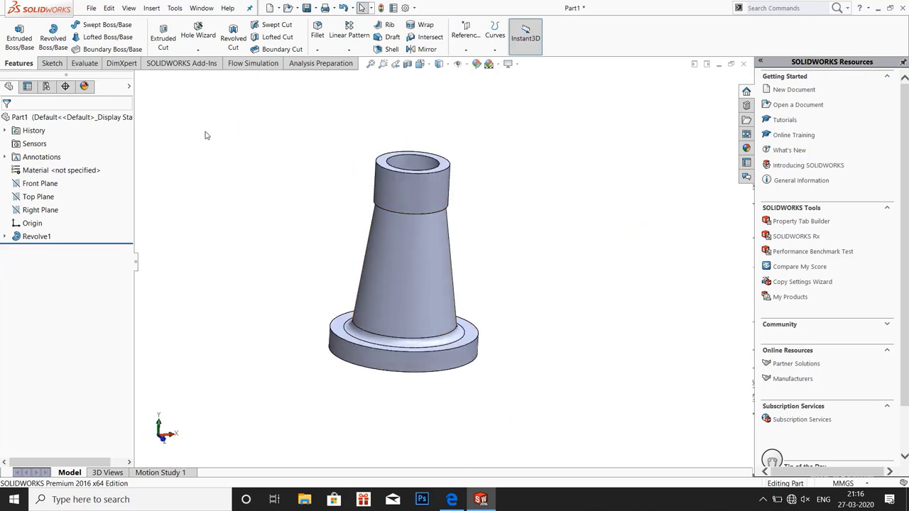
pyautogui.rightClick(53, 175)
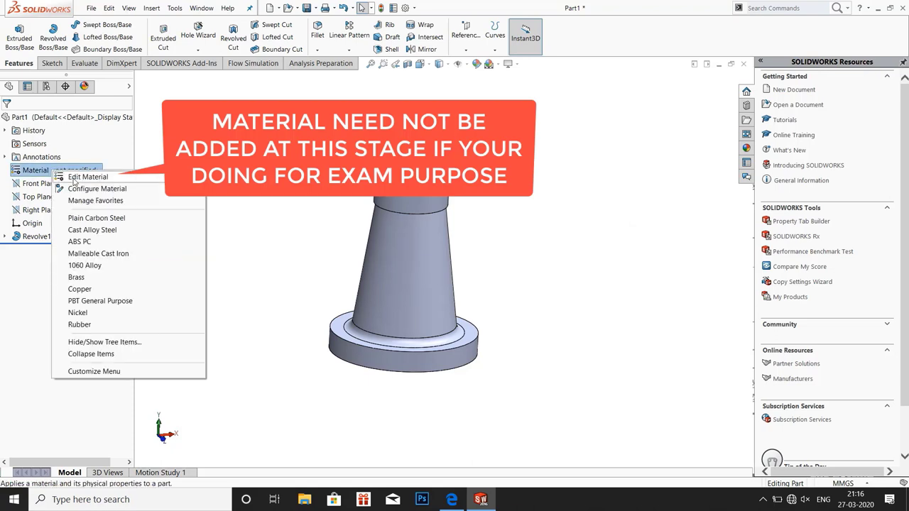
# Step: Open Edit Material and bring the screw jack drawing PDF up beside it
pyautogui.click(73, 178)
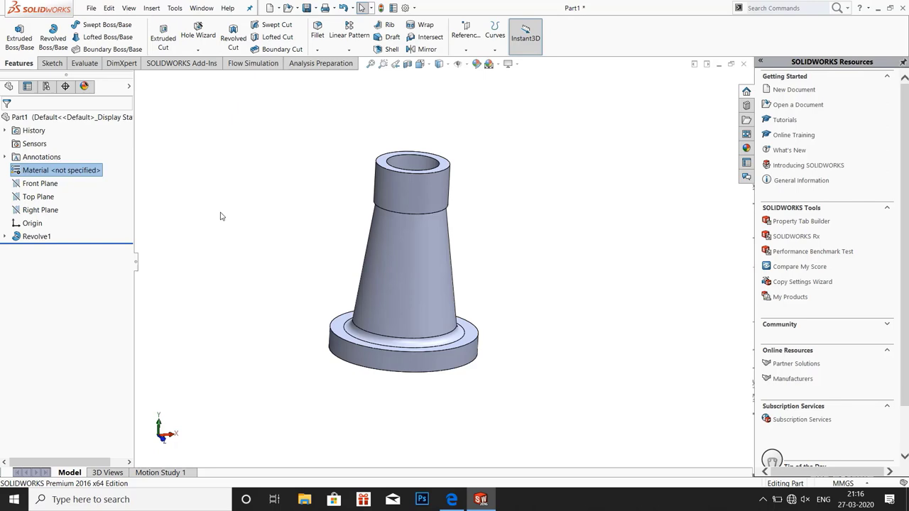
pyautogui.click(452, 499)
pyautogui.keyDown('ctrl'); pyautogui.scroll(2, 782, 271); pyautogui.keyUp('ctrl')
# Step: Maximize the drawing PDF to check the parts list (body: cast iron), then return to SOLIDWORKS
pyautogui.keyDown('ctrl'); pyautogui.scroll(1, 782, 271); pyautogui.keyUp('ctrl')
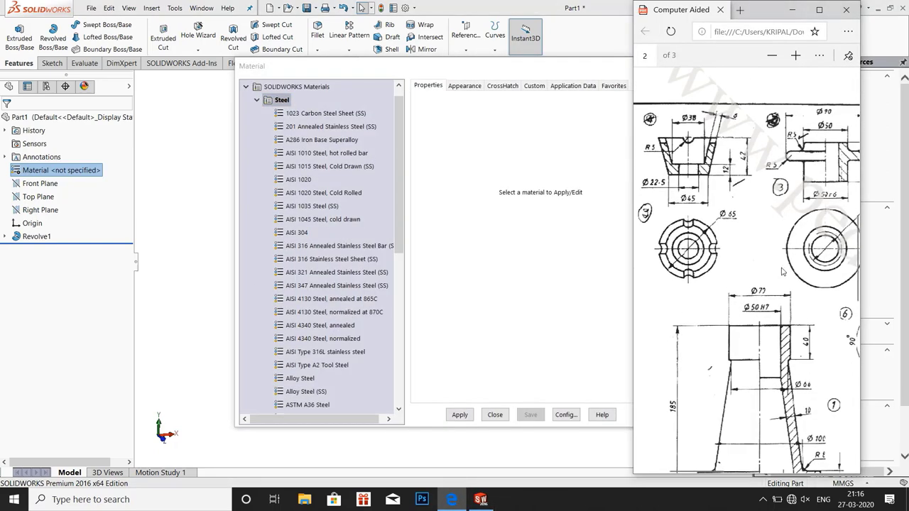
pyautogui.click(819, 10)
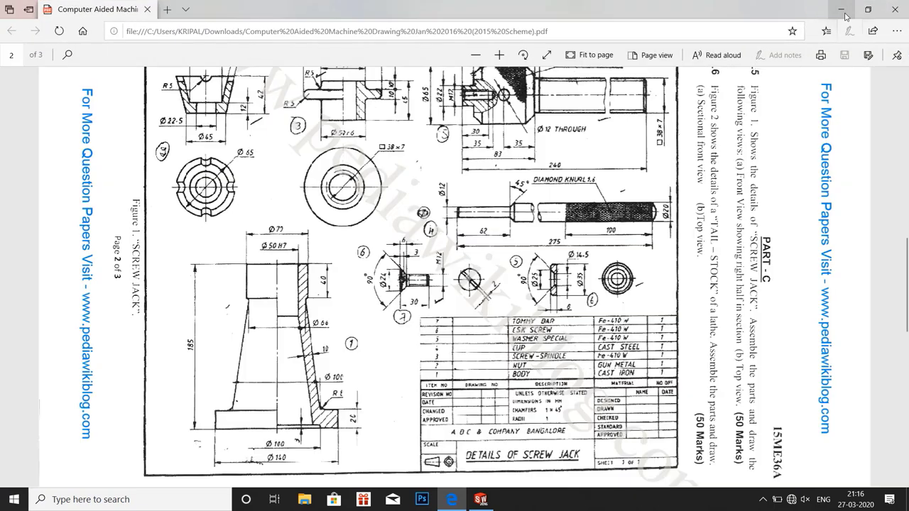
pyautogui.click(481, 501)
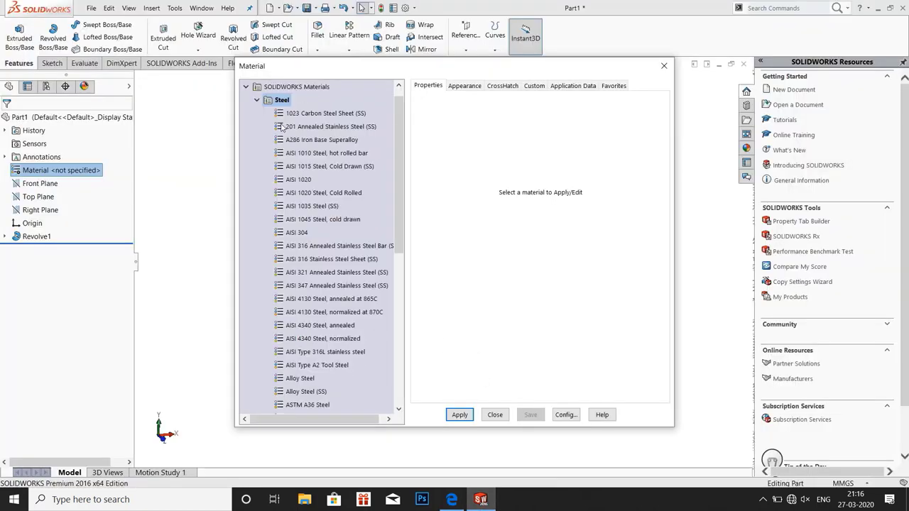
# Step: Choose Gray Cast Iron from the Iron group, apply it to the part, and close the dialog
pyautogui.scroll(-2, 285, 206)
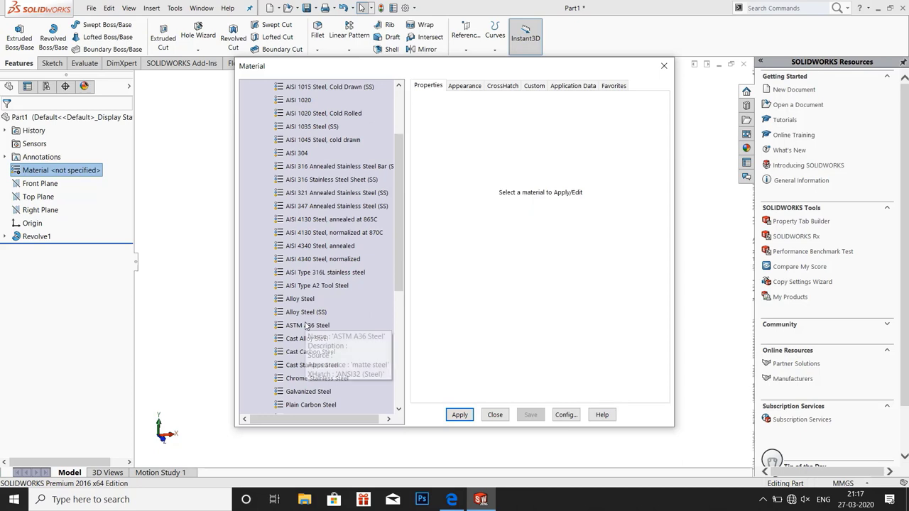
pyautogui.scroll(-2, 306, 325)
pyautogui.scroll(-1, 306, 326)
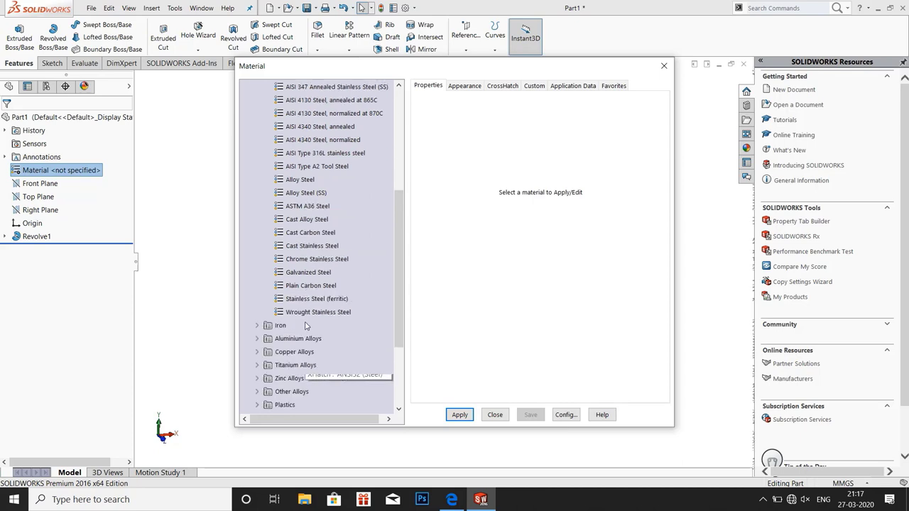
pyautogui.click(257, 326)
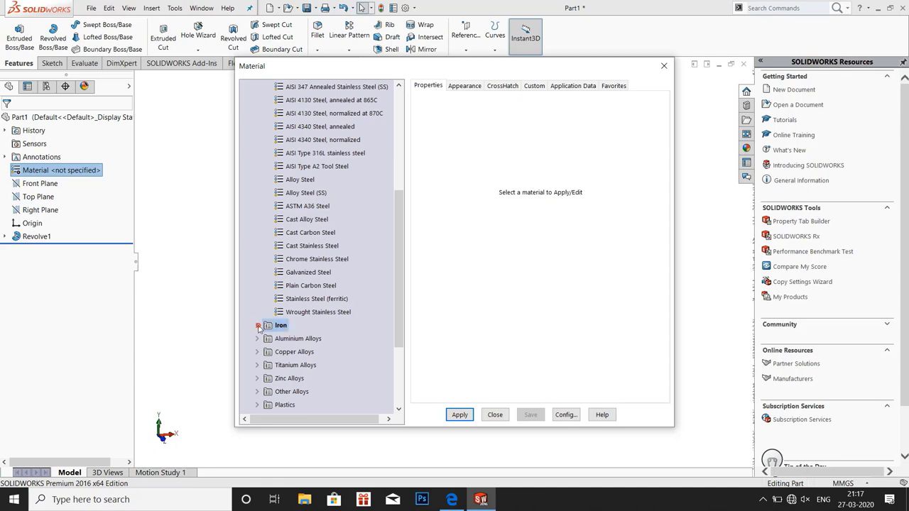
pyautogui.scroll(-1, 354, 355)
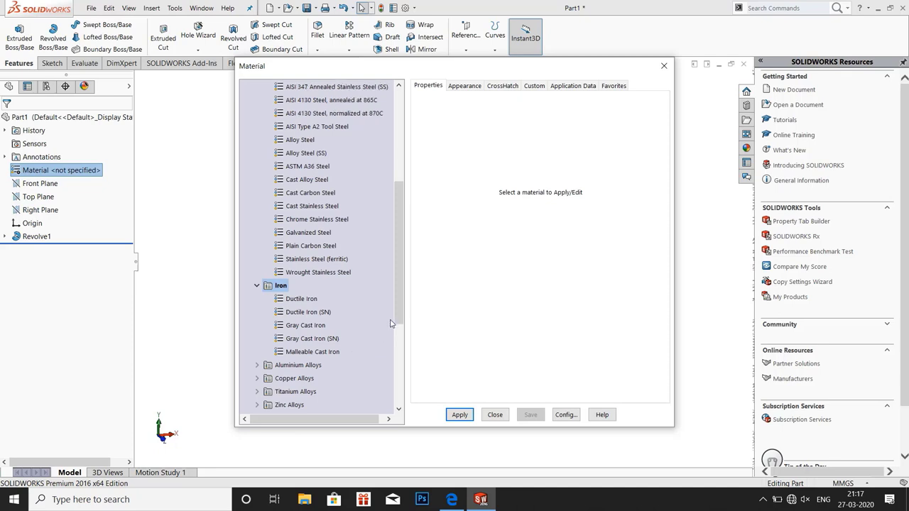
pyautogui.scroll(1, 398, 322)
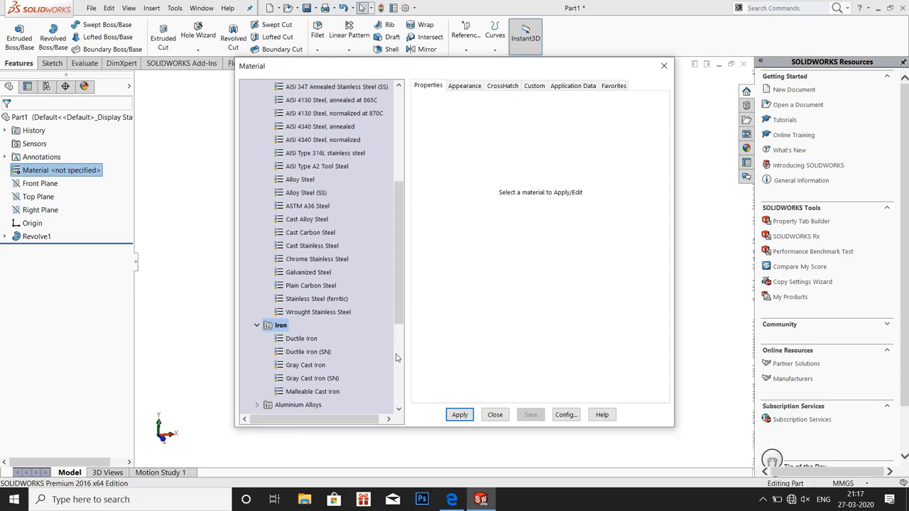
pyautogui.scroll(-2, 292, 375)
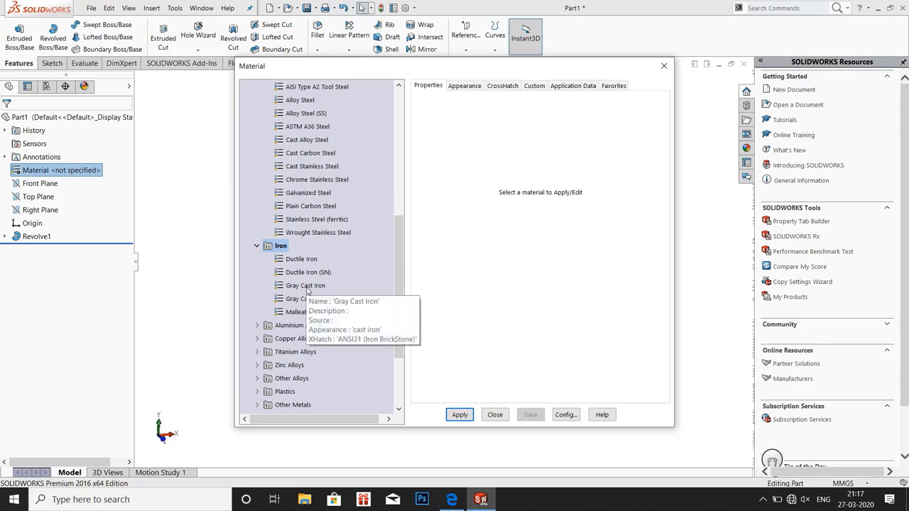
pyautogui.click(308, 288)
pyautogui.click(308, 287)
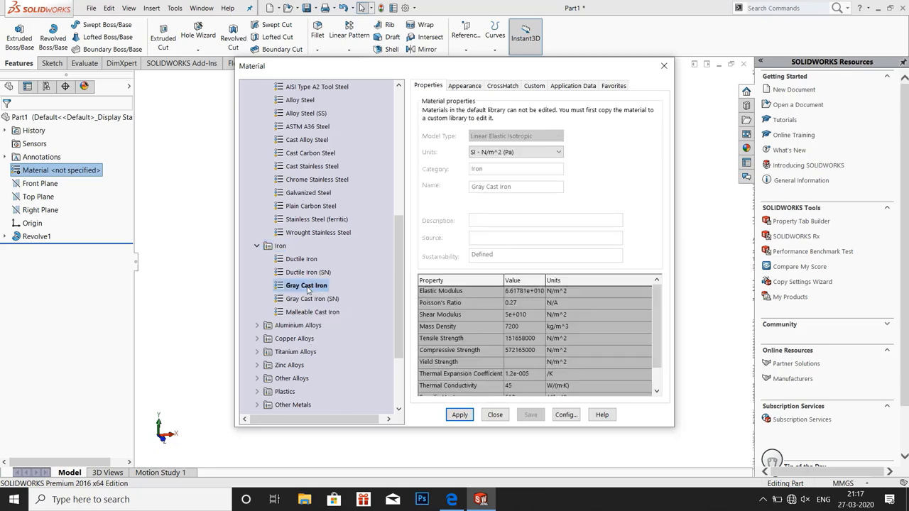
pyautogui.click(459, 414)
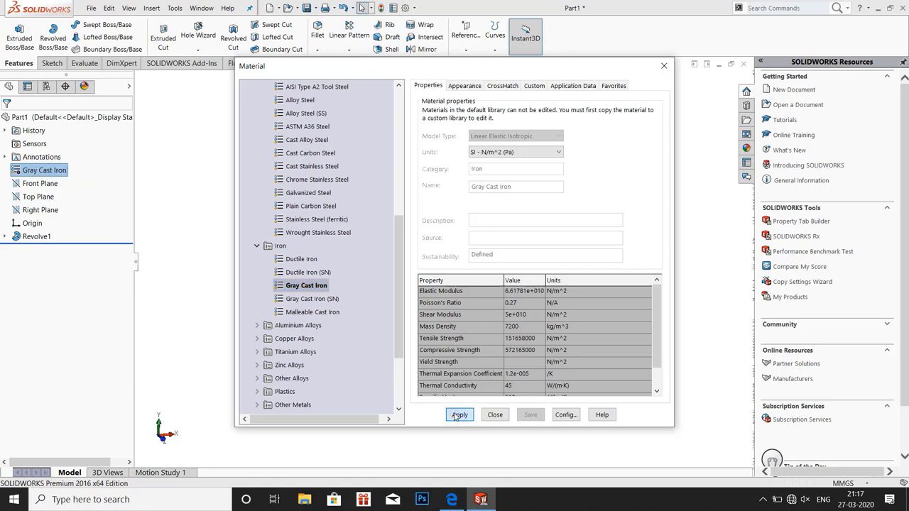
pyautogui.click(664, 65)
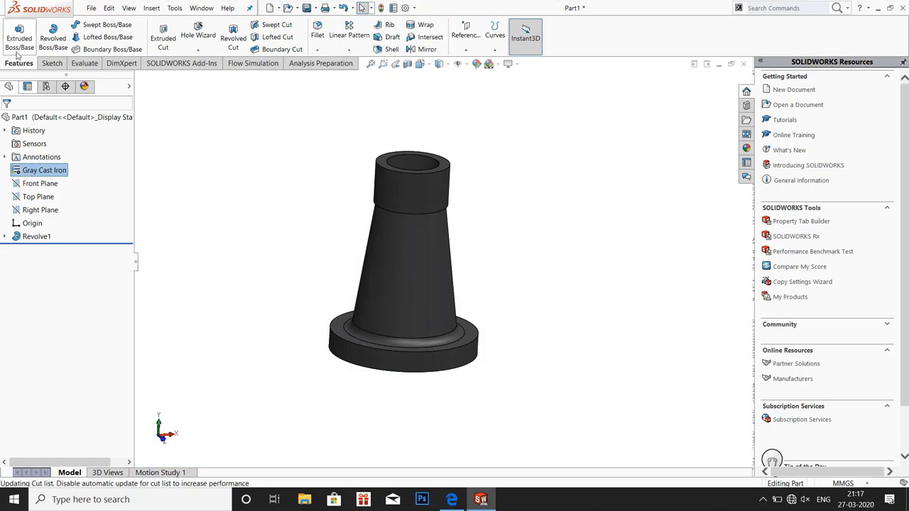
# Step: Set the document's Summary Information title to 'body', correcting the typo, and confirm
pyautogui.click(89, 11)
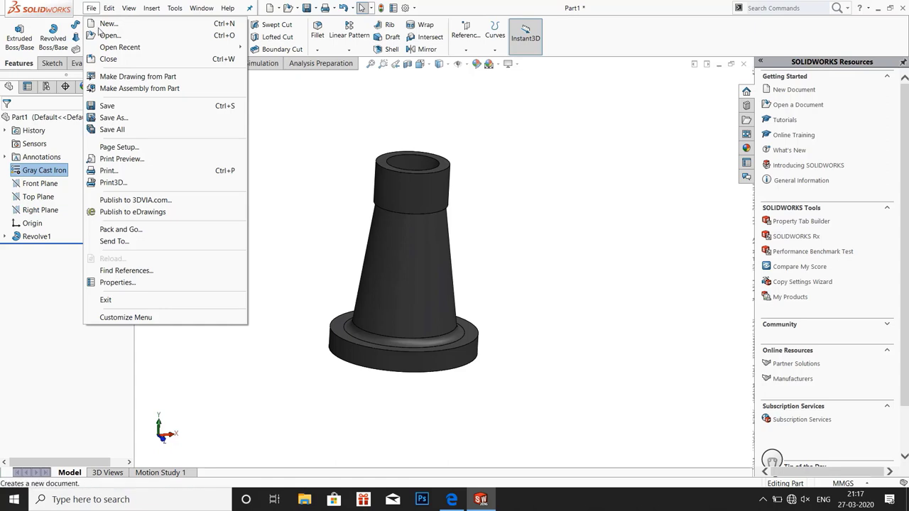
pyautogui.click(110, 283)
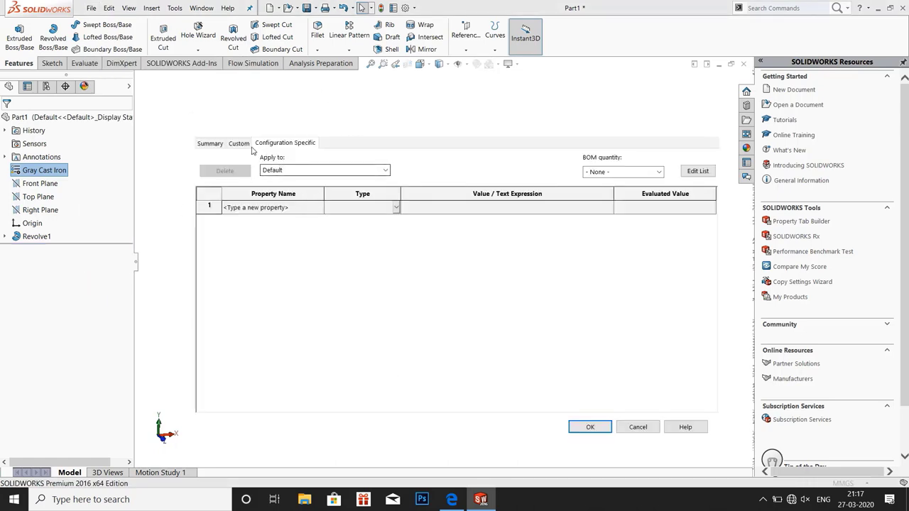
pyautogui.click(210, 143)
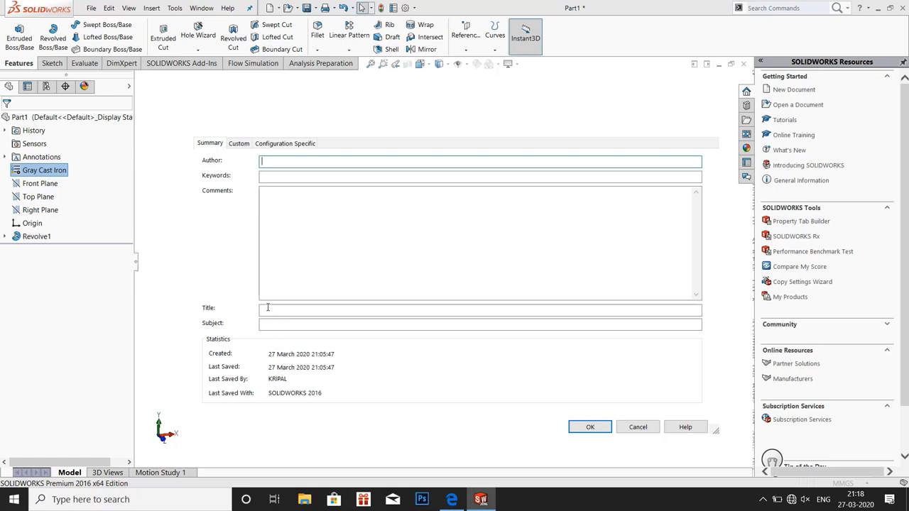
pyautogui.click(267, 308)
pyautogui.moveTo(480, 499)
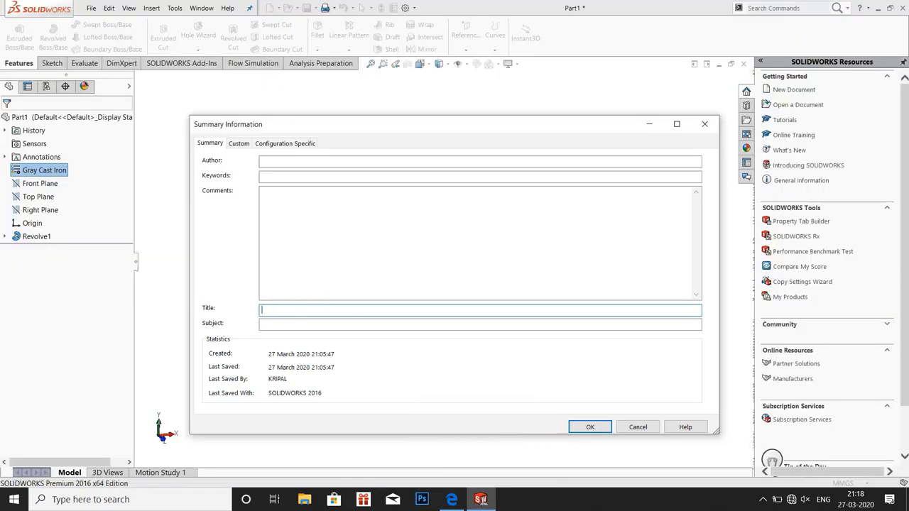
pyautogui.write('bbody')
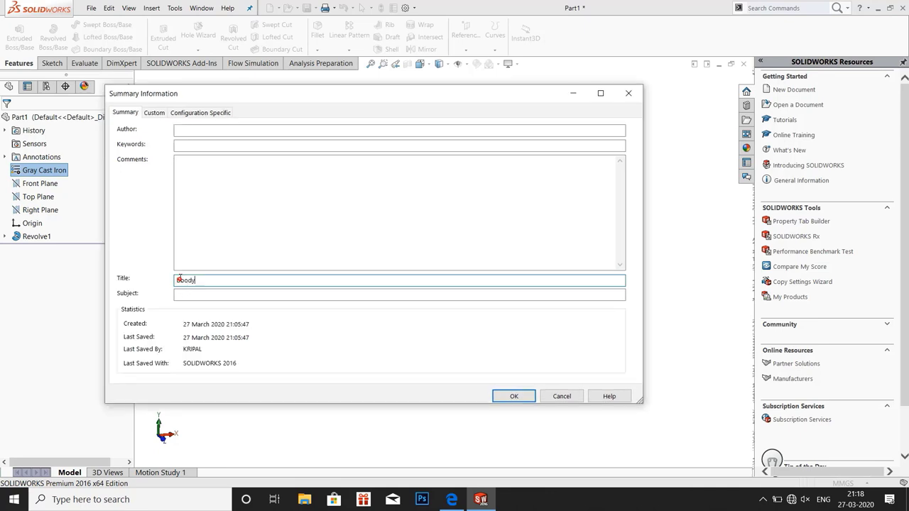
pyautogui.click(179, 280)
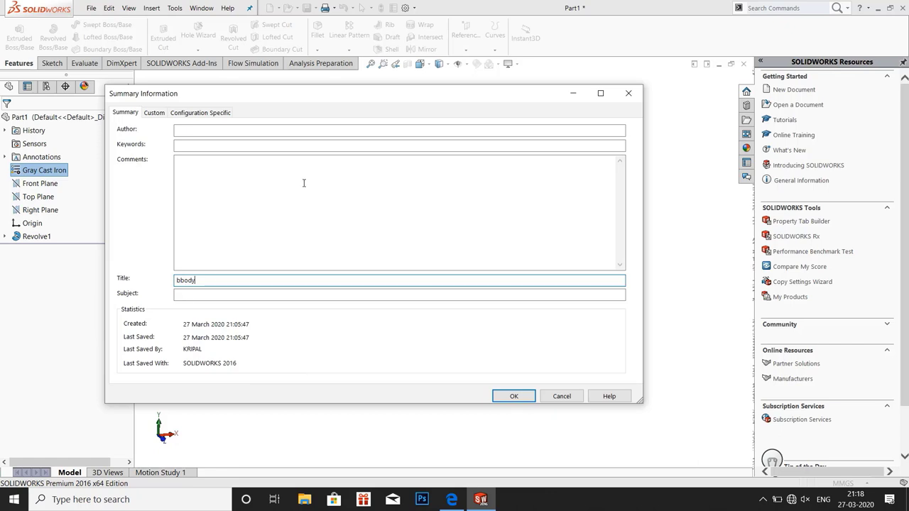
pyautogui.press('BackSpace')
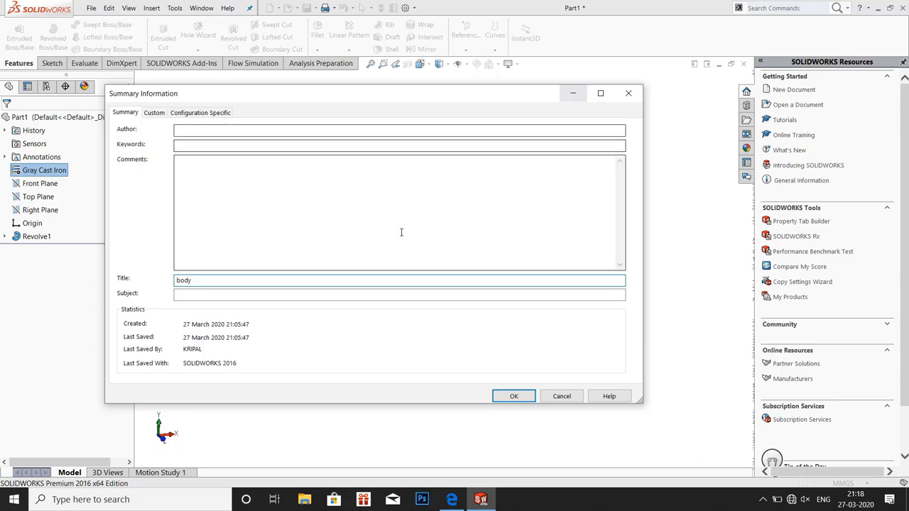
pyautogui.click(507, 399)
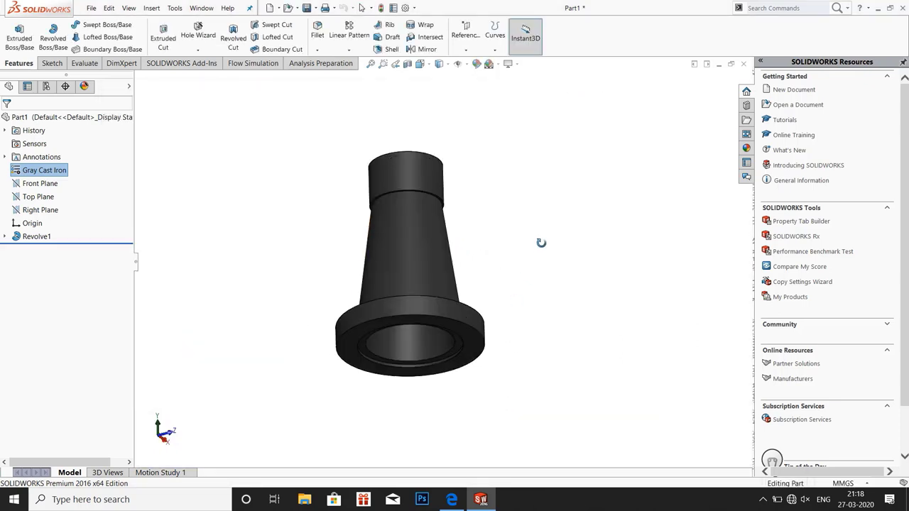
# Step: Orbit the sleeve to view the flange face and top bore, then open the File menu
pyautogui.moveTo(533, 258); pyautogui.dragTo(503, 258, button='middle')
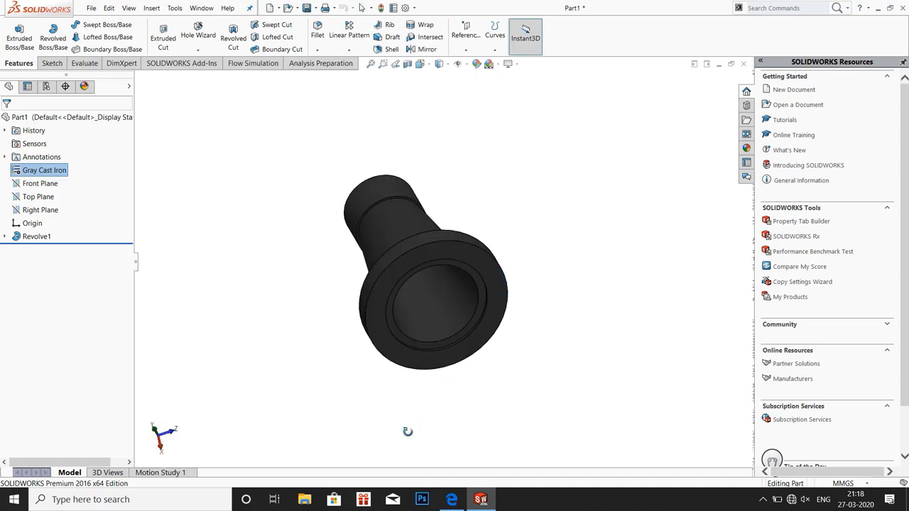
pyautogui.moveTo(358, 219); pyautogui.dragTo(334, 182, button='middle')
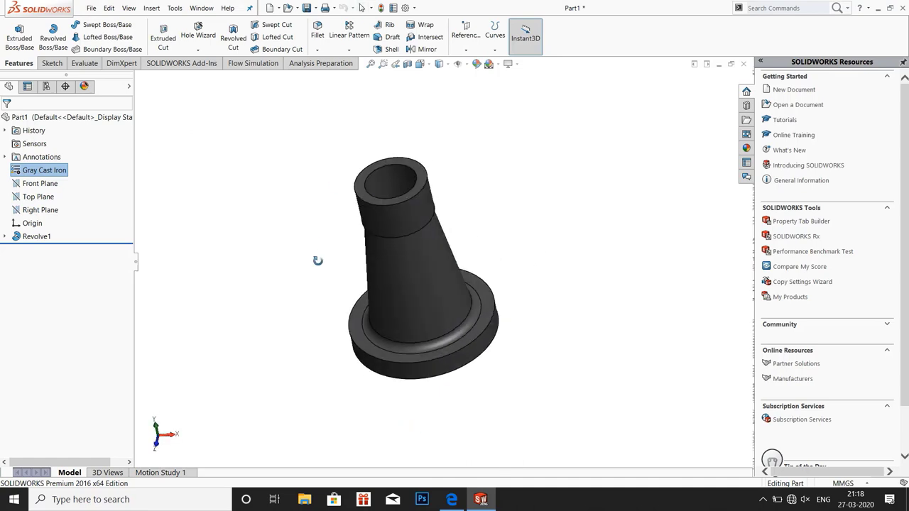
pyautogui.click(90, 9)
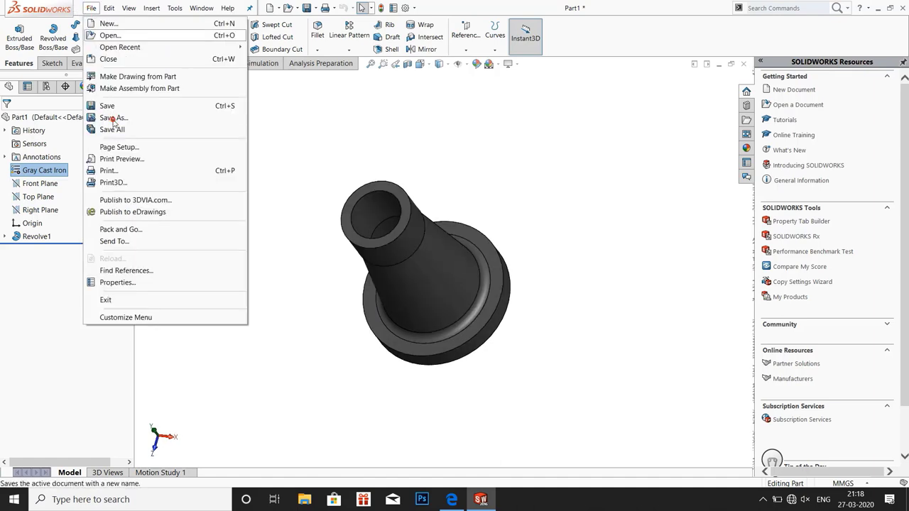
# Step: Save the part as Part1 in the screw jack folder on New Volume (F:), creating folder 'Newer' there
pyautogui.click(113, 118)
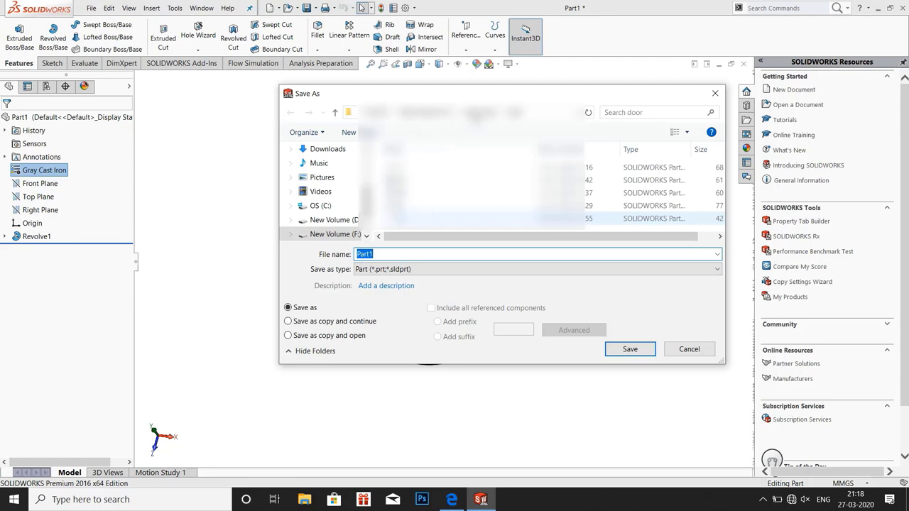
pyautogui.click(498, 112)
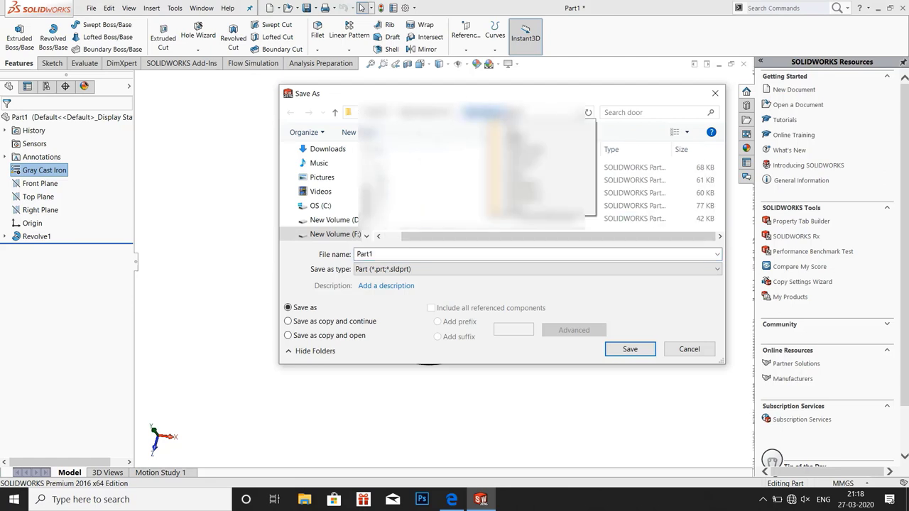
pyautogui.click(447, 112)
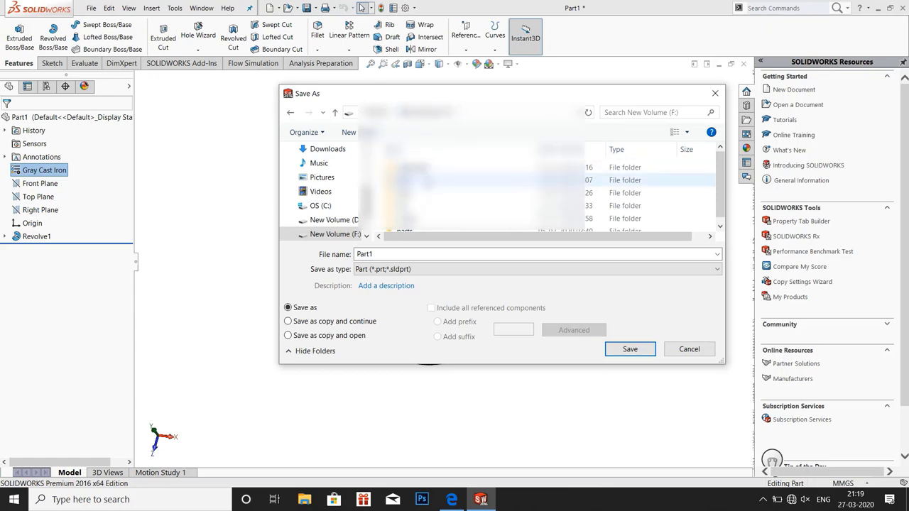
pyautogui.scroll(-1, 446, 175)
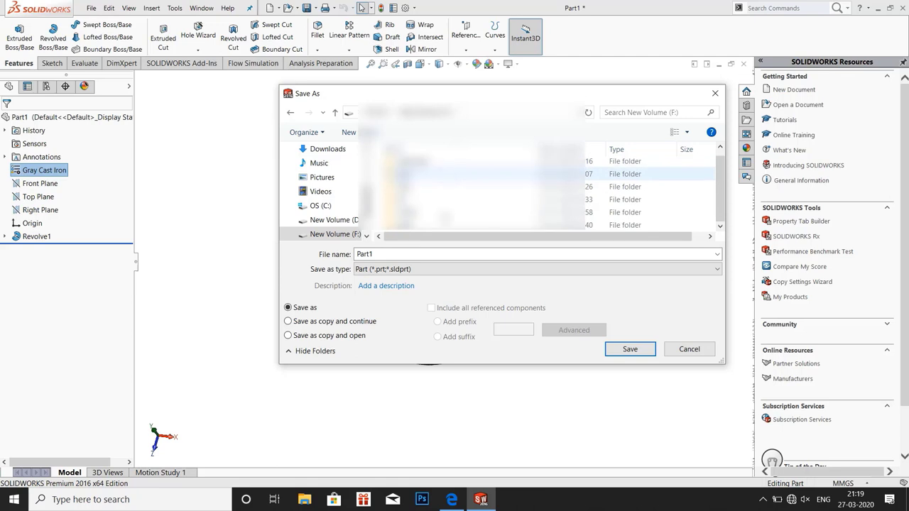
pyautogui.rightClick(442, 203)
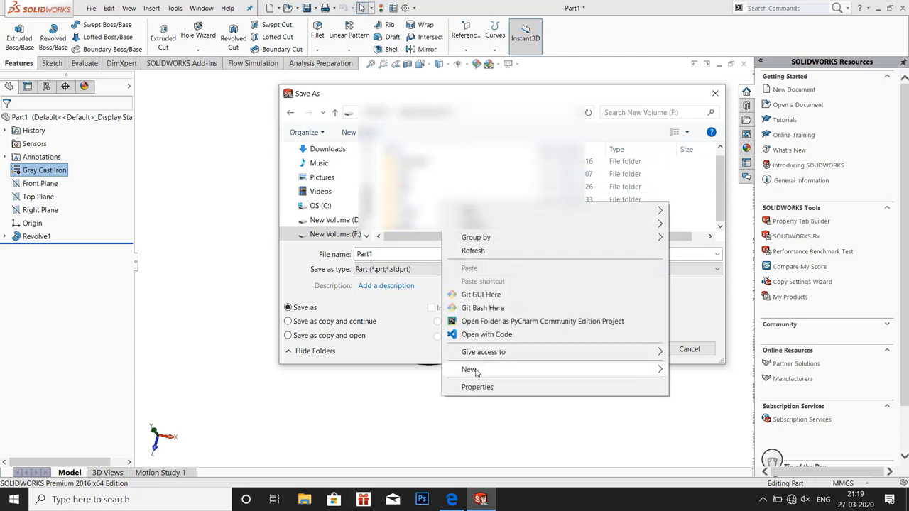
pyautogui.moveTo(470, 369)
pyautogui.click(701, 371)
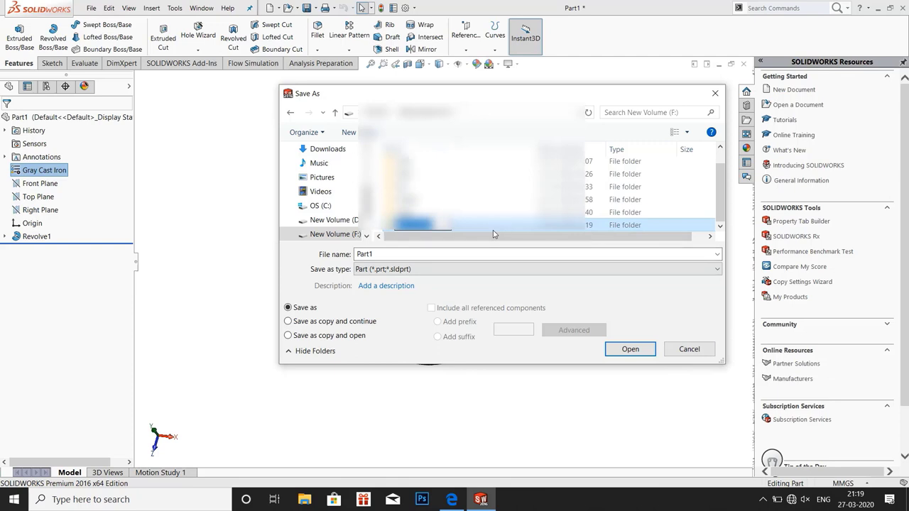
pyautogui.write('New')
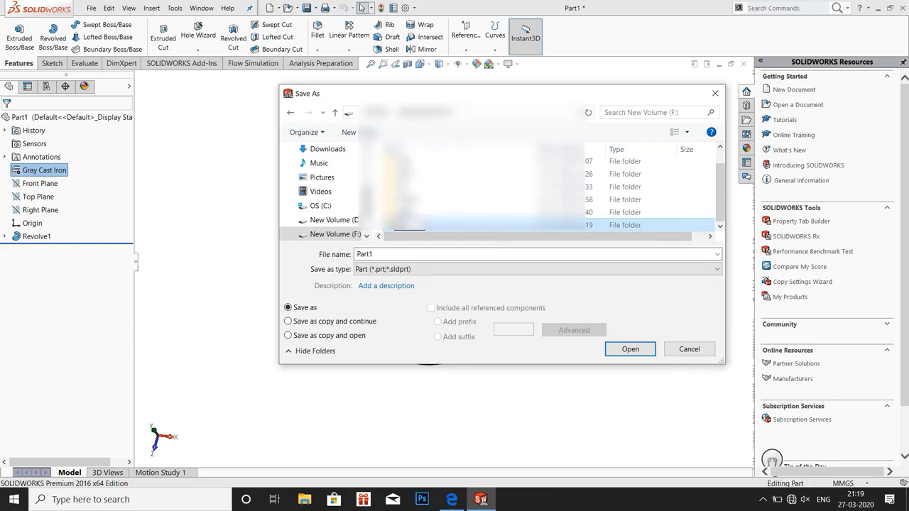
pyautogui.write('er')
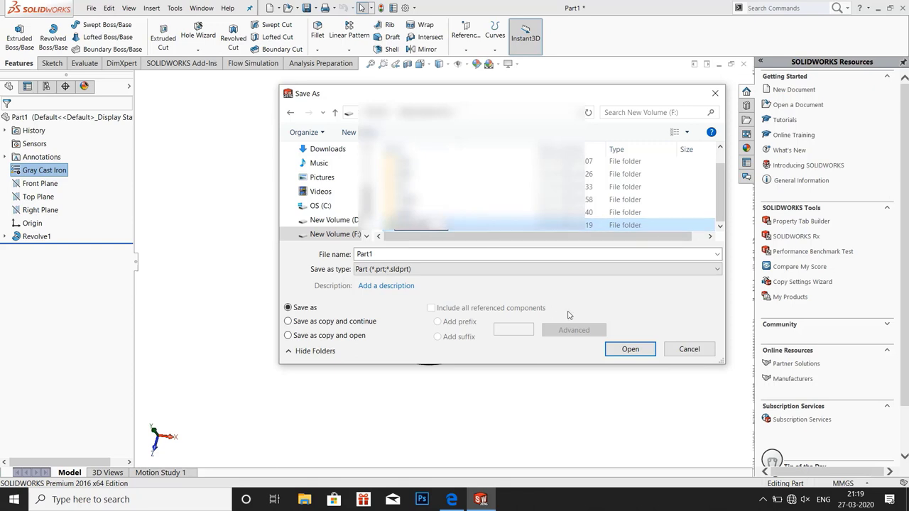
pyautogui.press('Return')
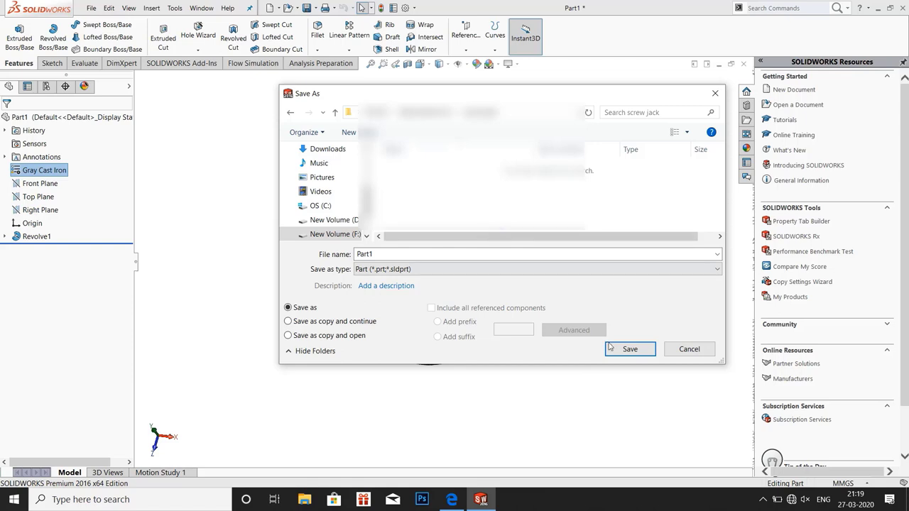
pyautogui.click(612, 347)
pyautogui.click(621, 350)
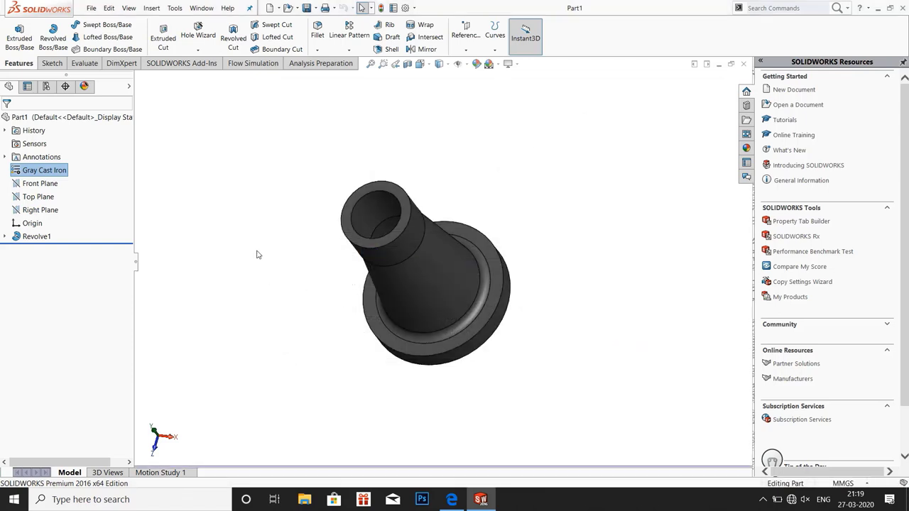
# Step: Create a new blank part, Part2, from the Part template
pyautogui.click(90, 11)
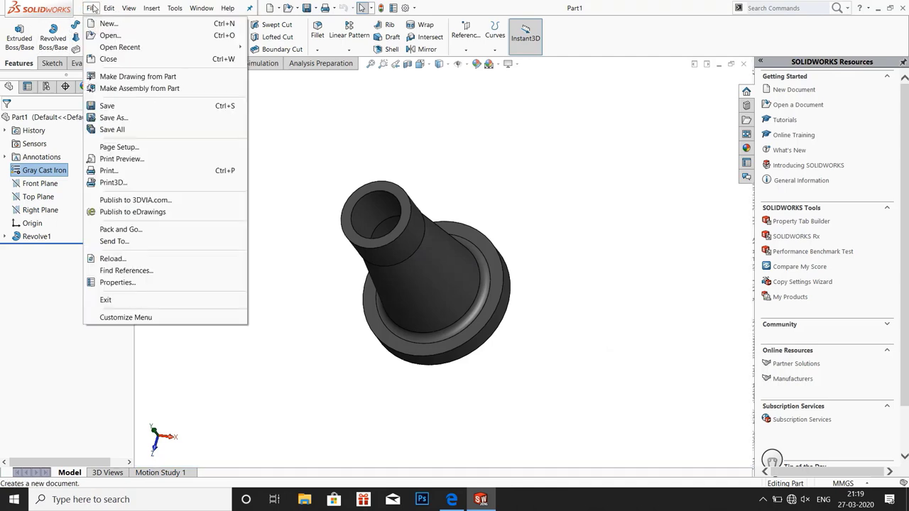
pyautogui.click(101, 24)
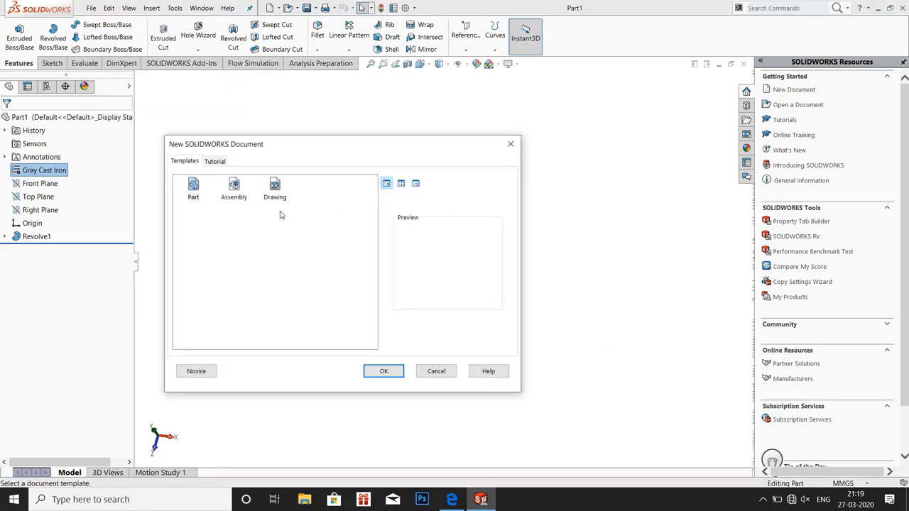
pyautogui.doubleClick(193, 186)
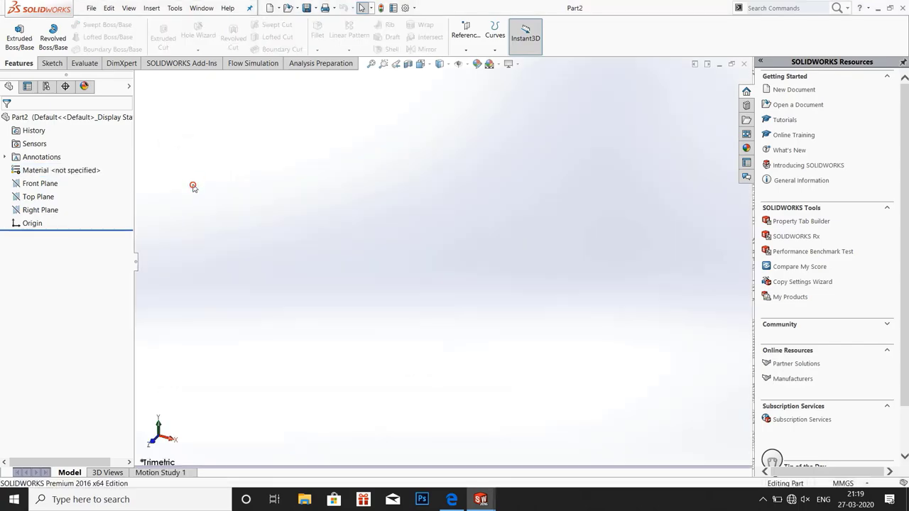